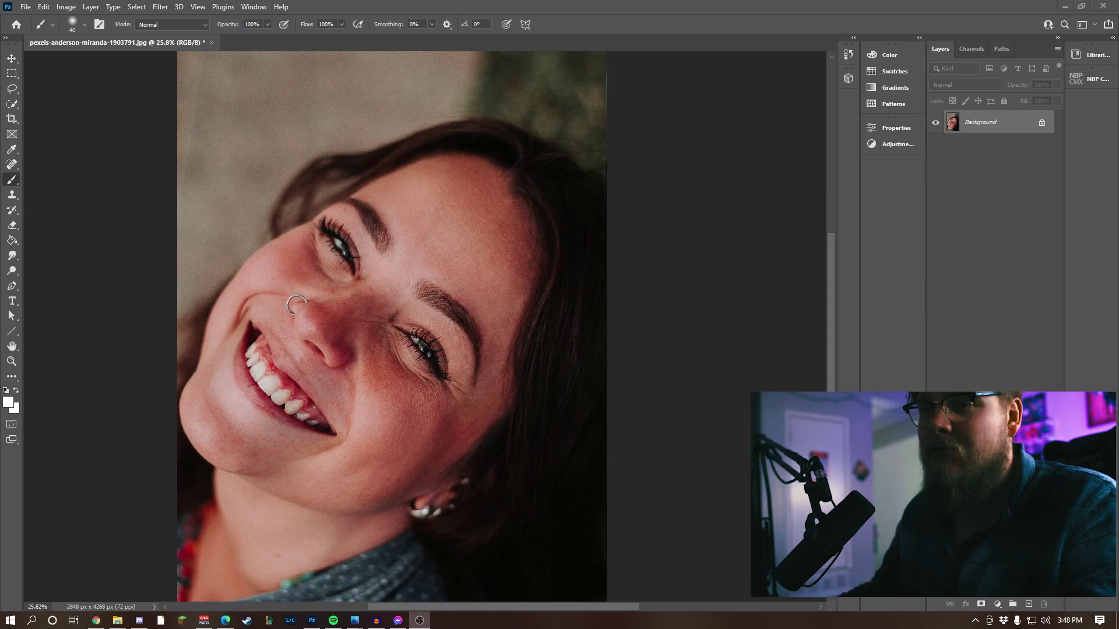
# Step: Duplicate the photo onto a new Layer 1 and invert its colours
pyautogui.scroll(3, 447, 227)
pyautogui.scroll(3, 447, 227)
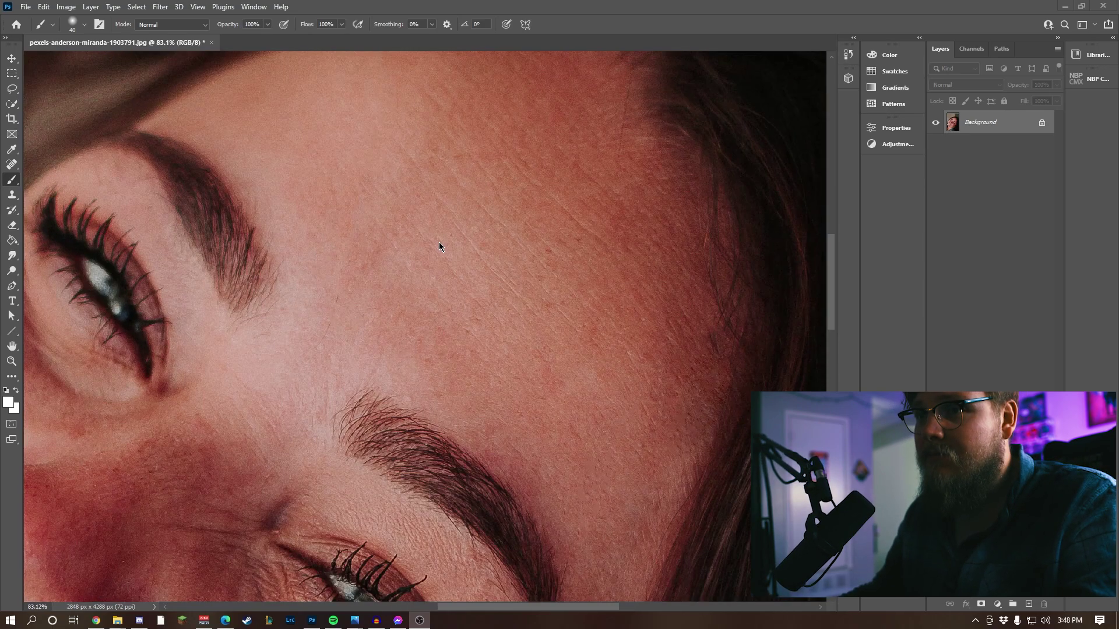
pyautogui.scroll(-5, 440, 273)
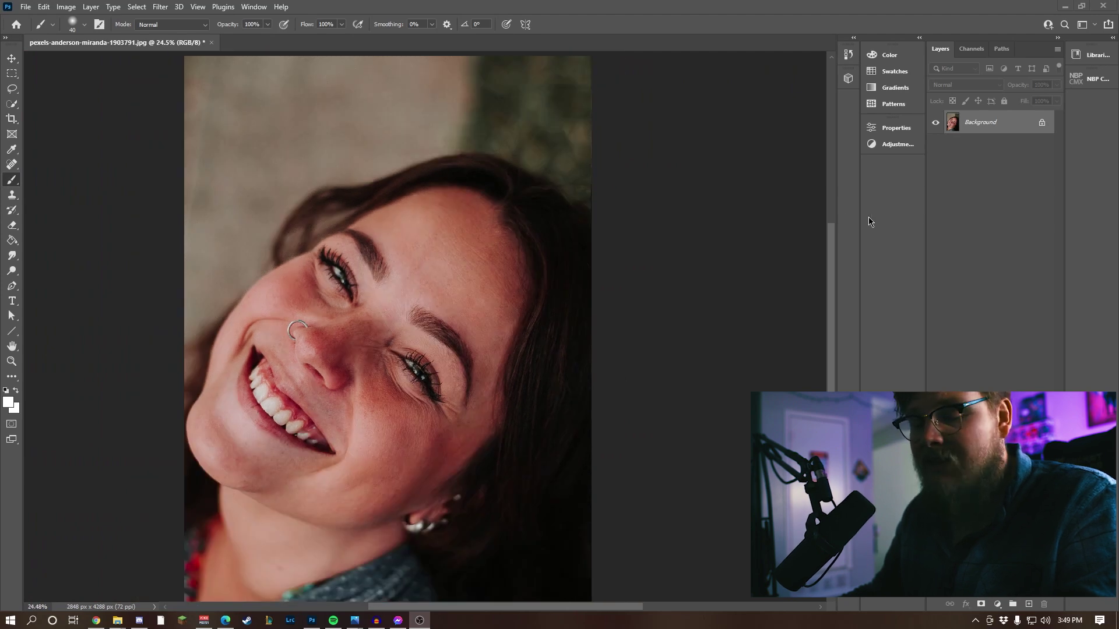
pyautogui.click(977, 230)
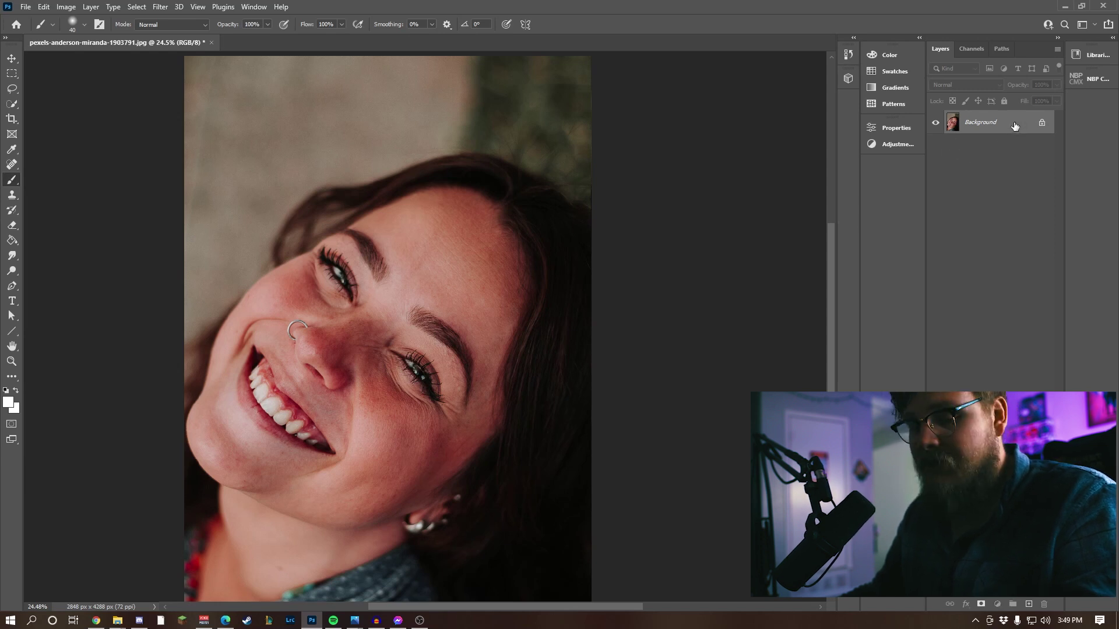
pyautogui.hotkey('ctrl', 'j')
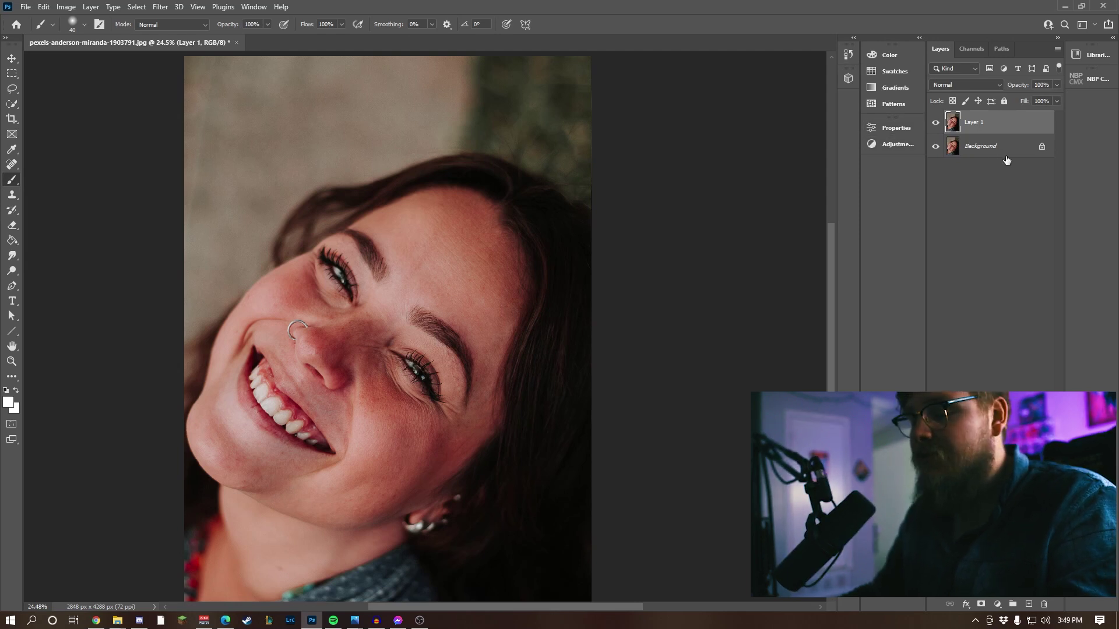
pyautogui.hotkey('ctrl', 'i')
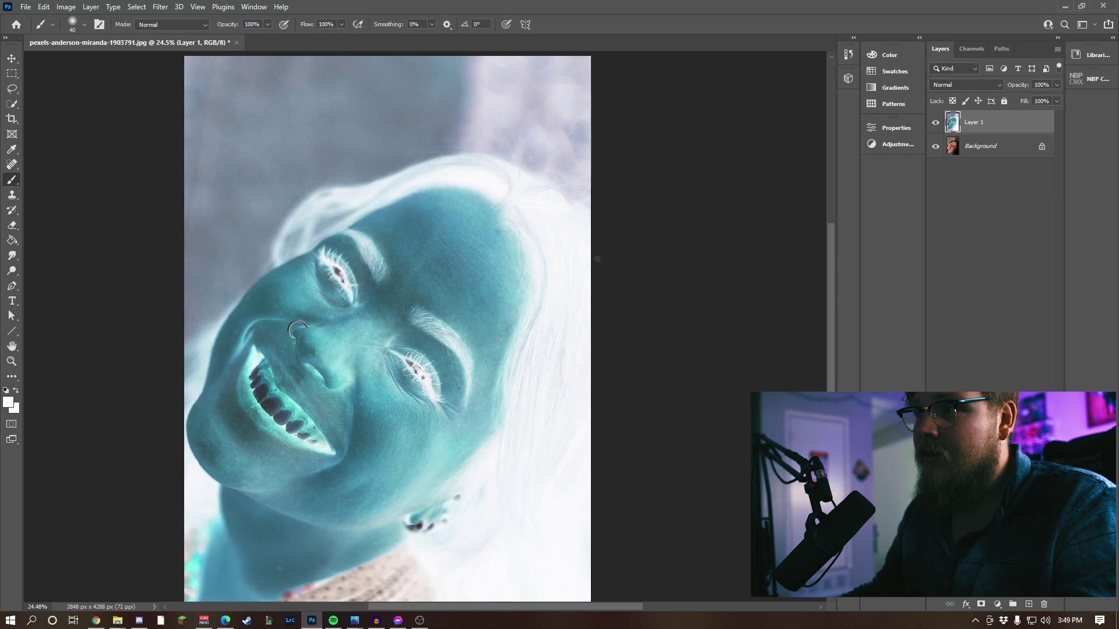
# Step: Set Layer 1's blend mode to Vivid Light, turning the canvas flat grey
pyautogui.click(987, 204)
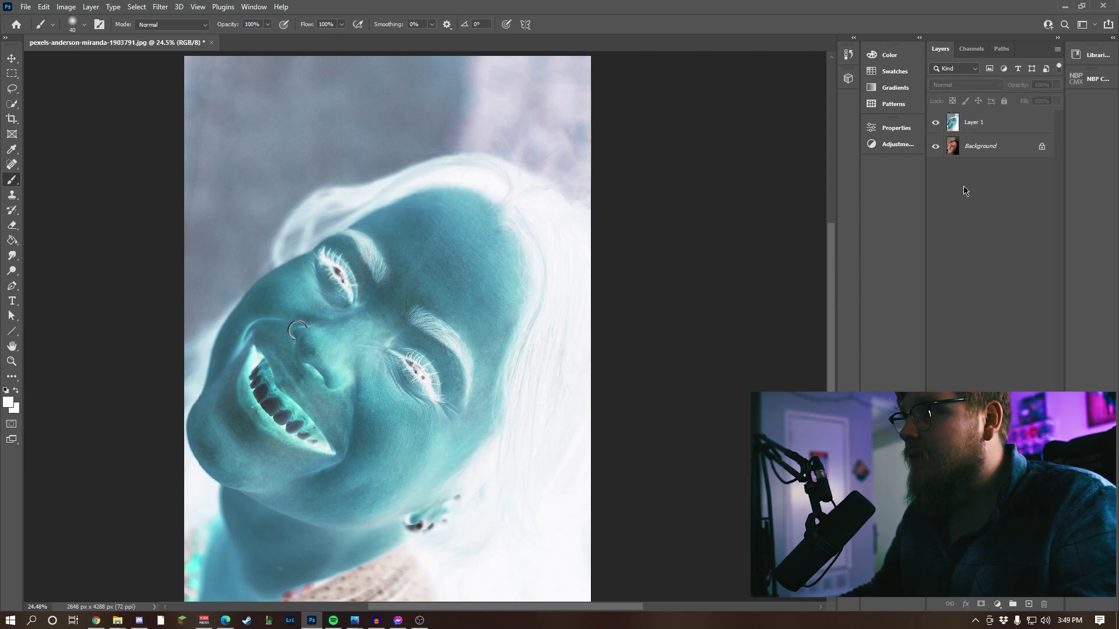
pyautogui.click(952, 126)
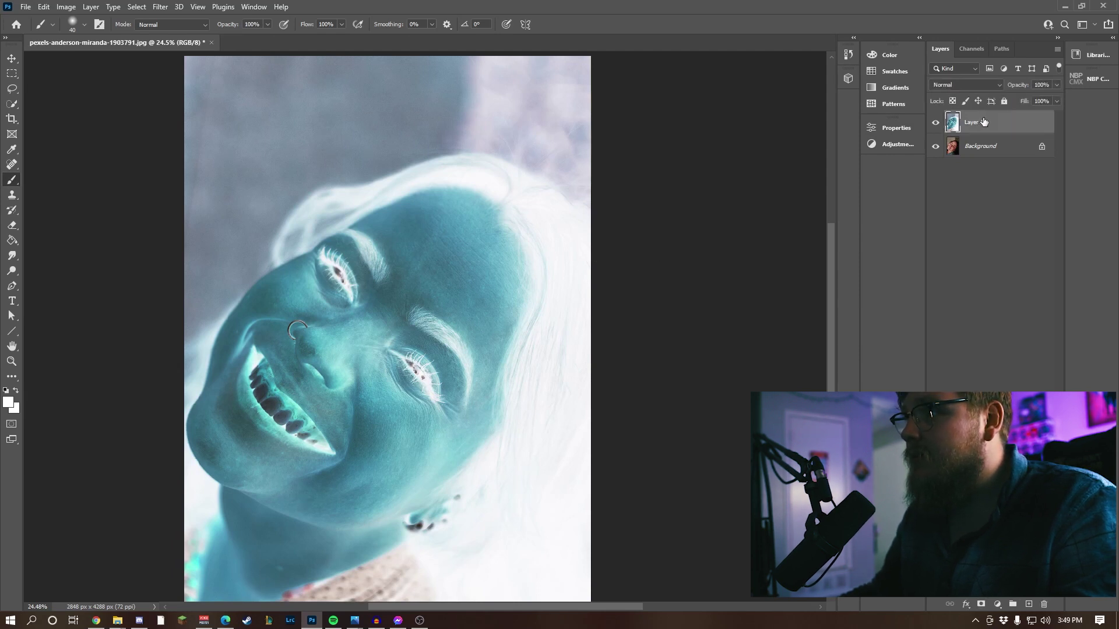
pyautogui.click(959, 86)
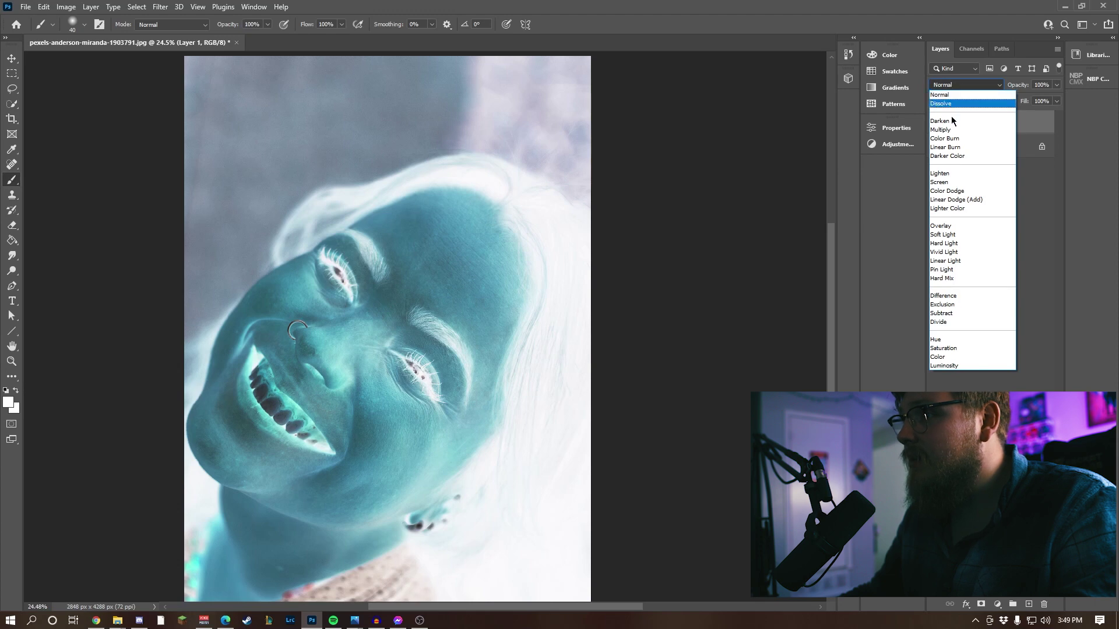
pyautogui.click(948, 252)
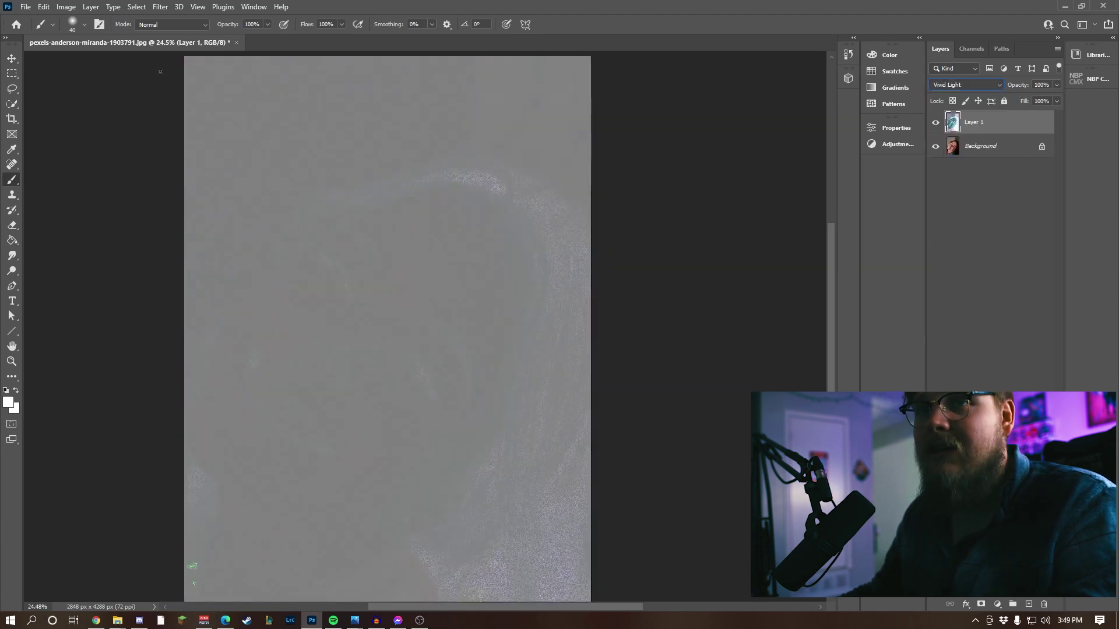
# Step: Apply a High Pass filter with a radius of 2 pixels to Layer 1
pyautogui.click(158, 8)
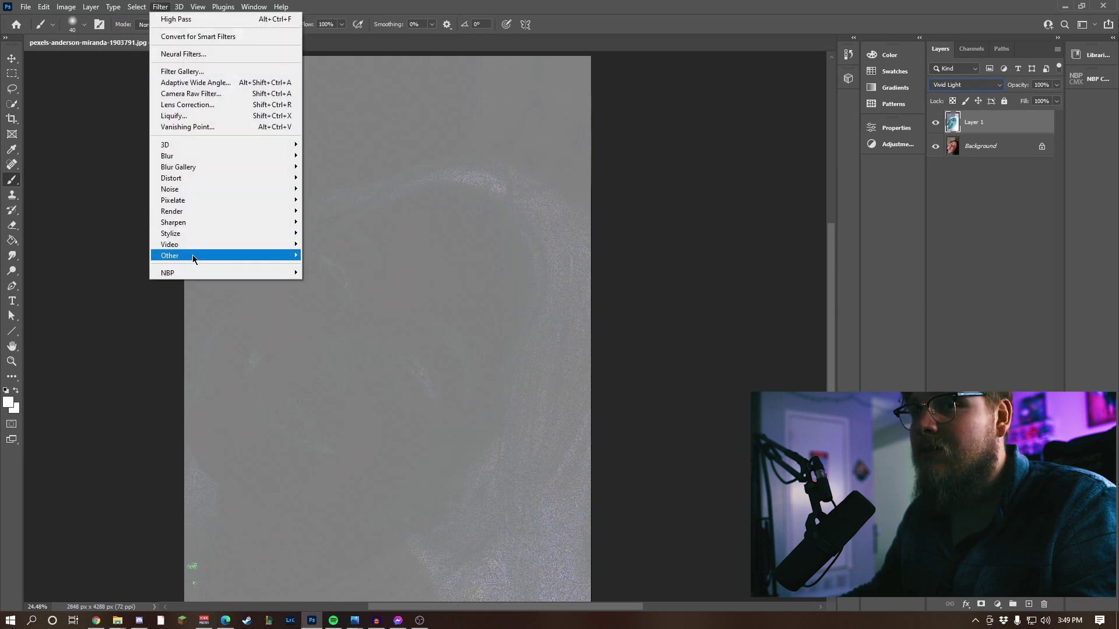
pyautogui.moveTo(207, 253)
pyautogui.click(326, 268)
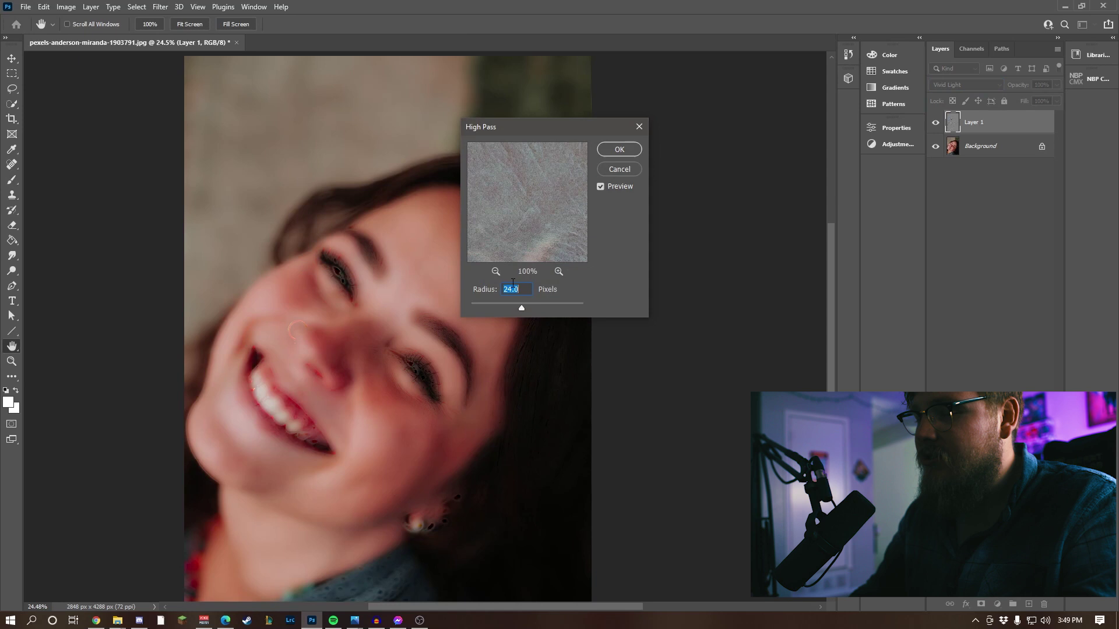
pyautogui.write('2')
pyautogui.press('Return')
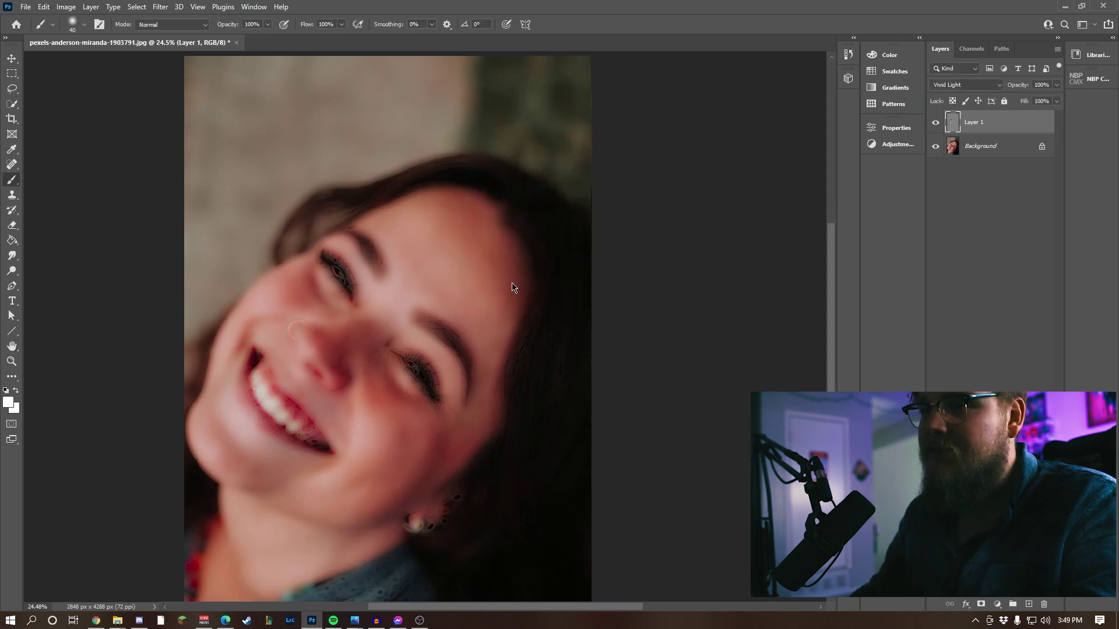
pyautogui.click(960, 241)
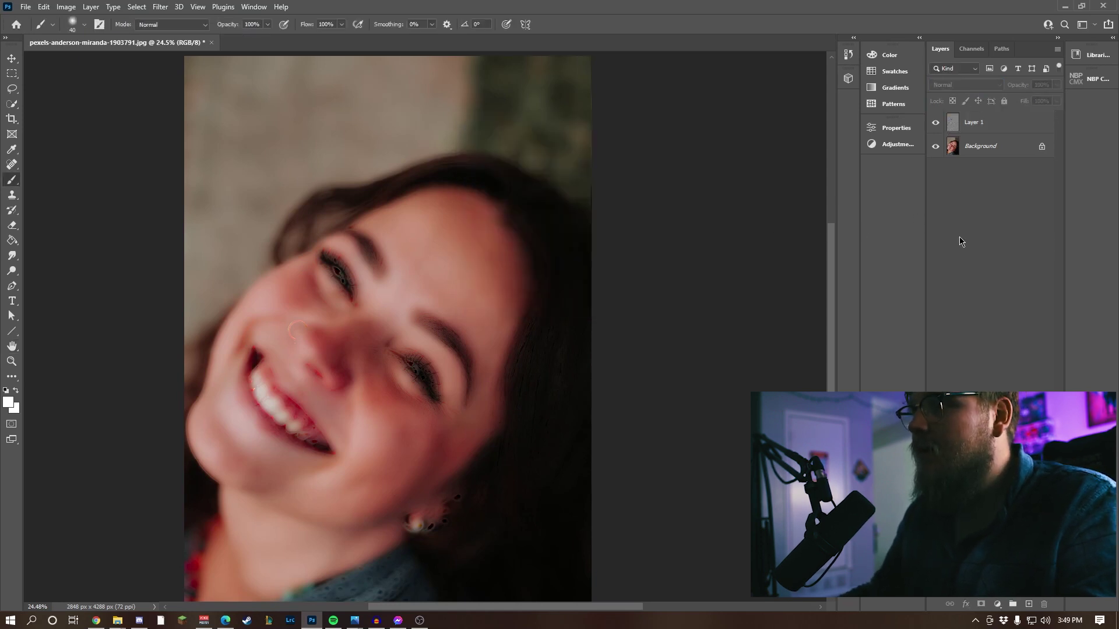
pyautogui.click(970, 124)
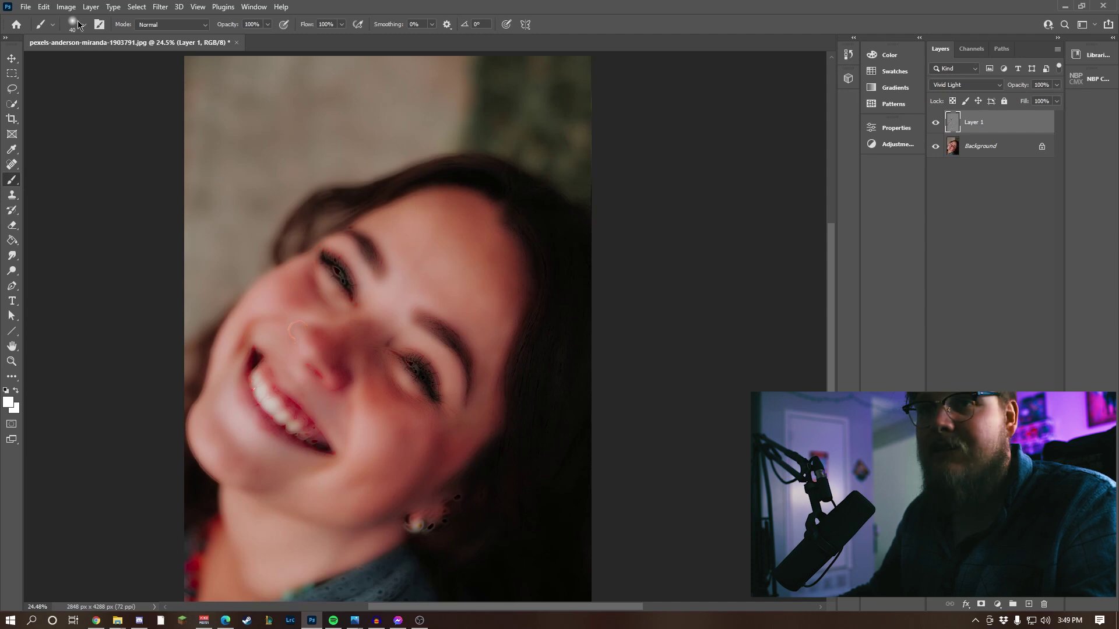
pyautogui.click(161, 7)
# Step: Apply a Gaussian Blur of about 3.3 pixels to Layer 1
pyautogui.moveTo(181, 162)
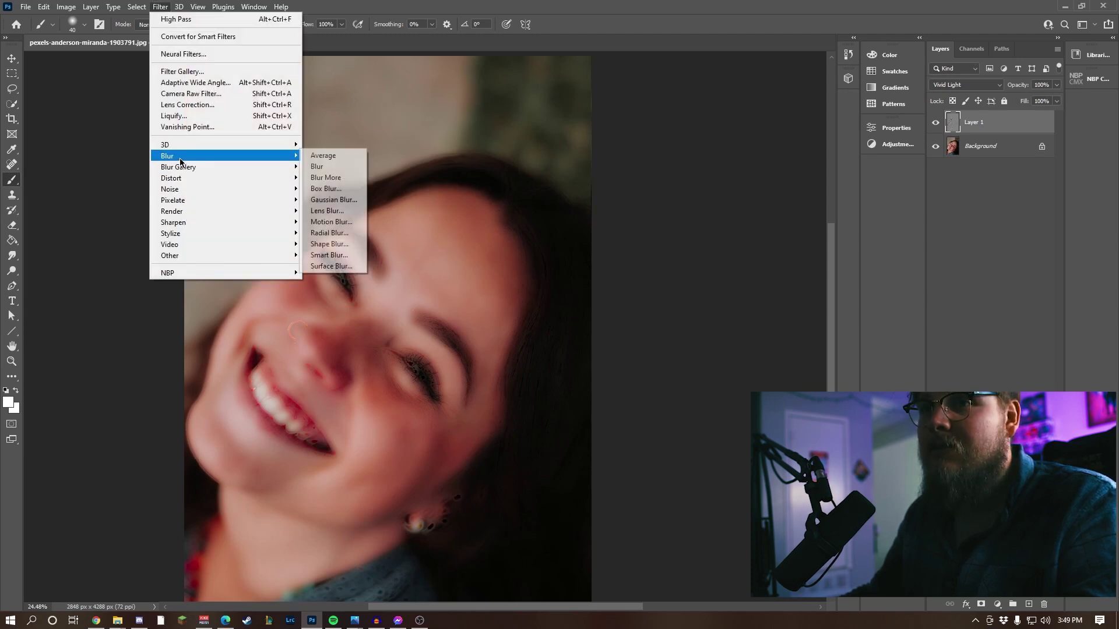
pyautogui.click(330, 201)
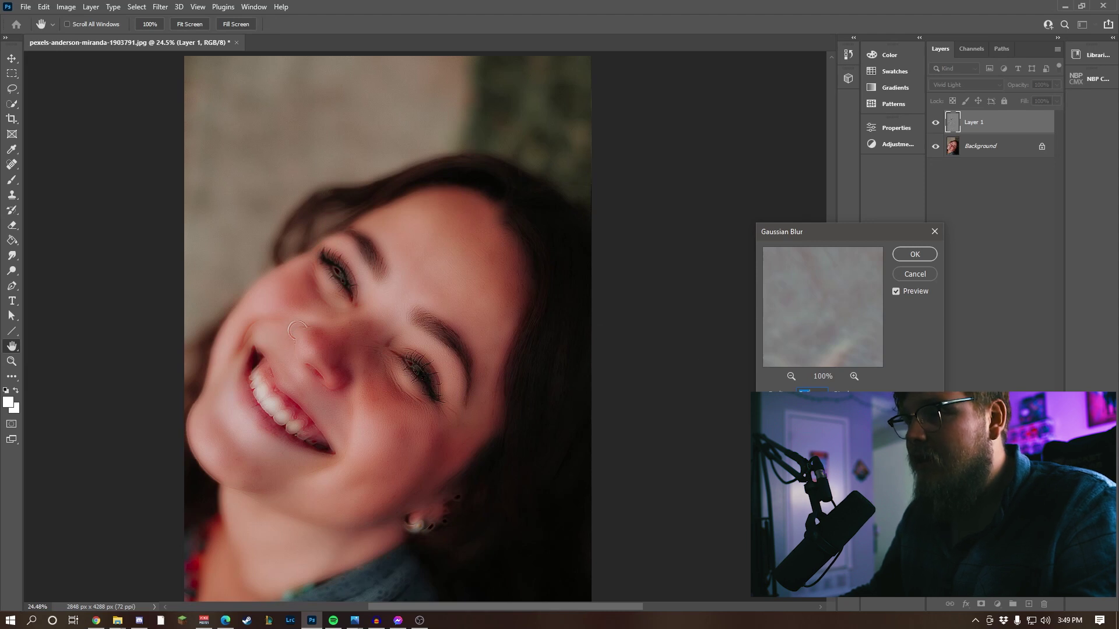
pyautogui.moveTo(783, 415); pyautogui.dragTo(786, 417)
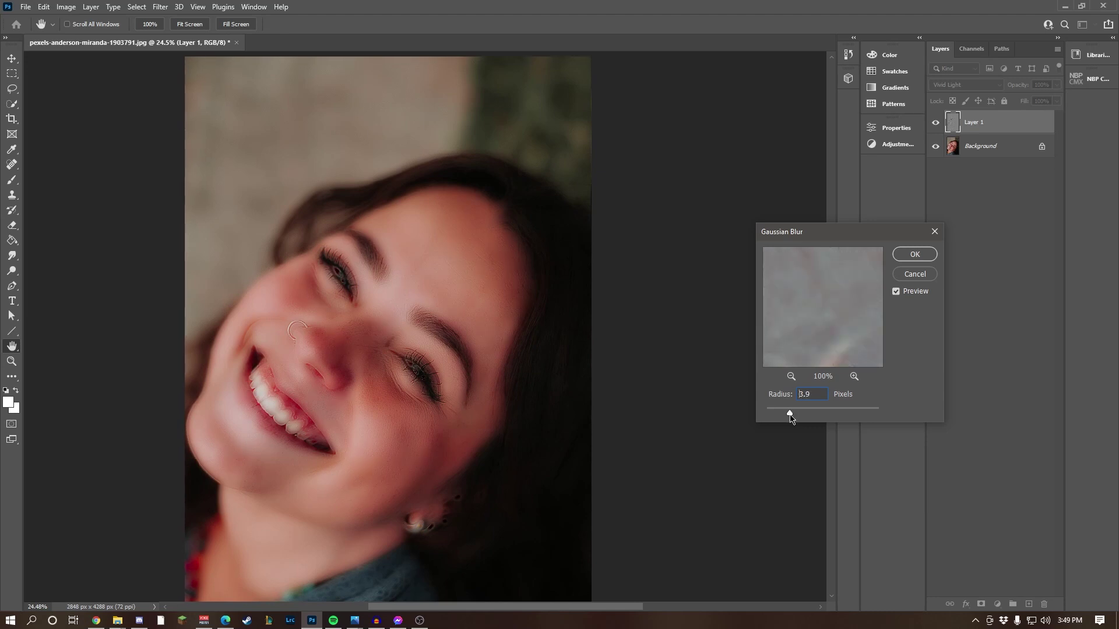
pyautogui.moveTo(789, 415); pyautogui.dragTo(787, 419)
pyautogui.click(913, 255)
pyautogui.press('b')
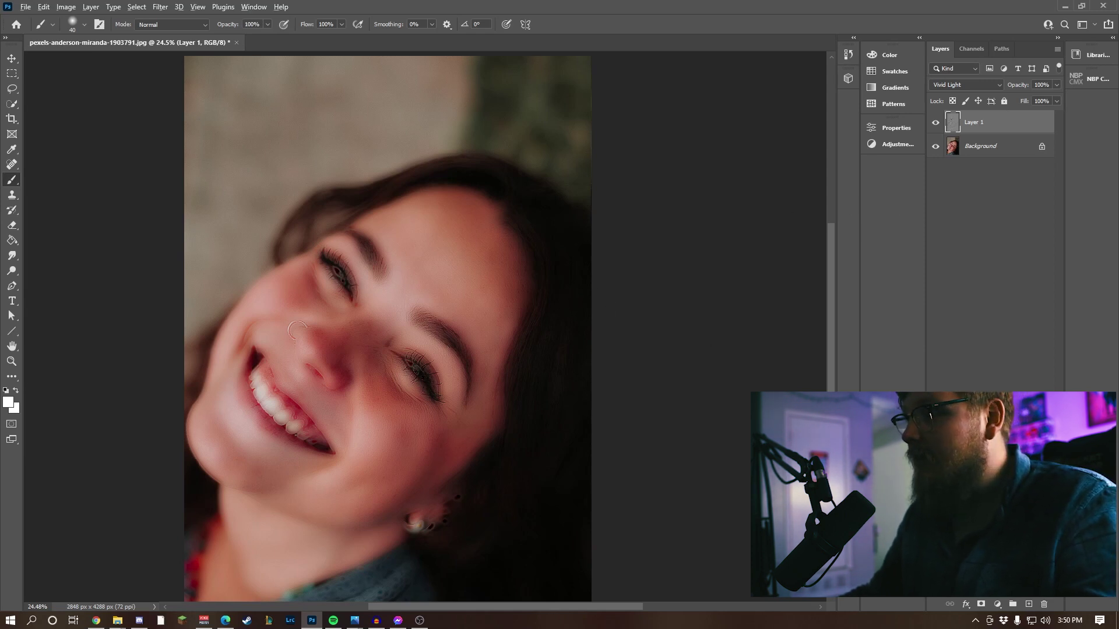
# Step: Add a black hide-all mask to Layer 1 and make white the foreground colour
pyautogui.keyDown('alt'); pyautogui.click(981, 604); pyautogui.keyUp('alt')
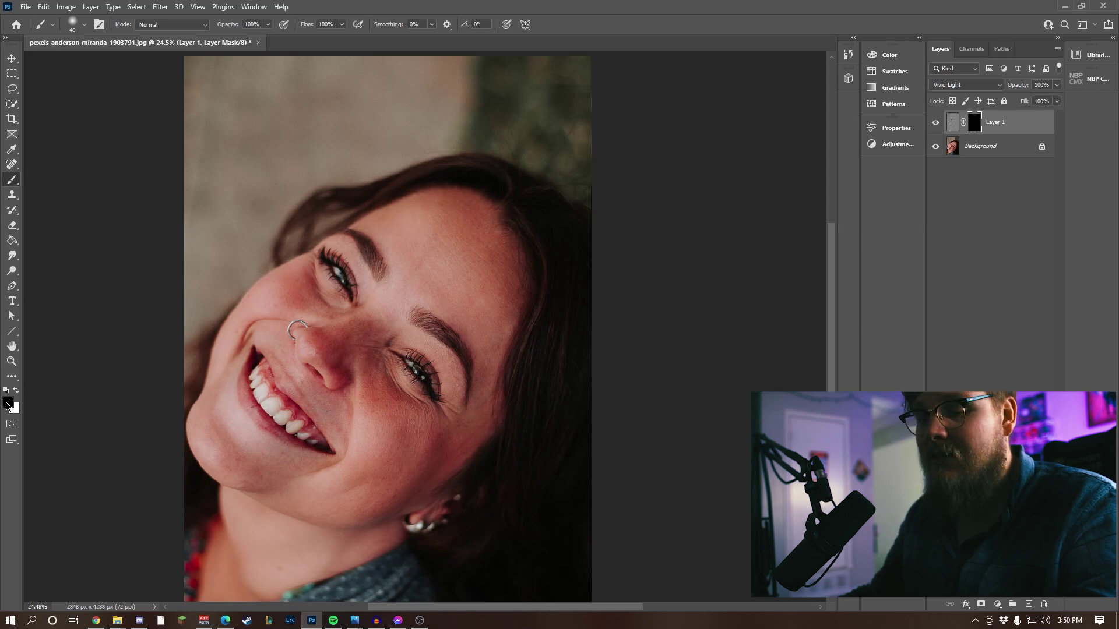
pyautogui.press('x')
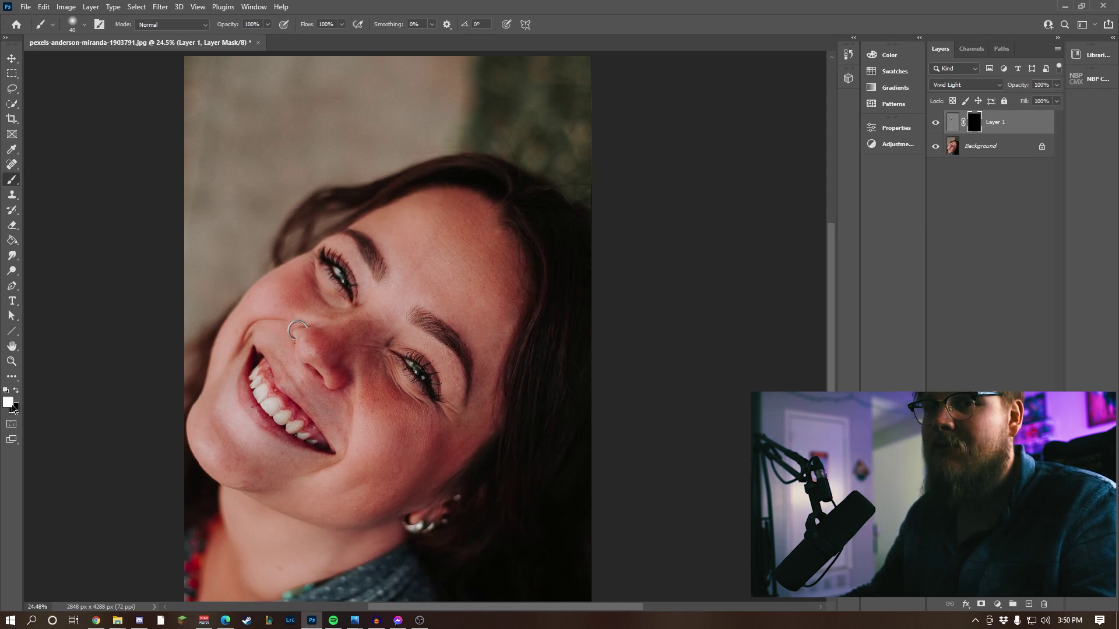
pyautogui.click(11, 403)
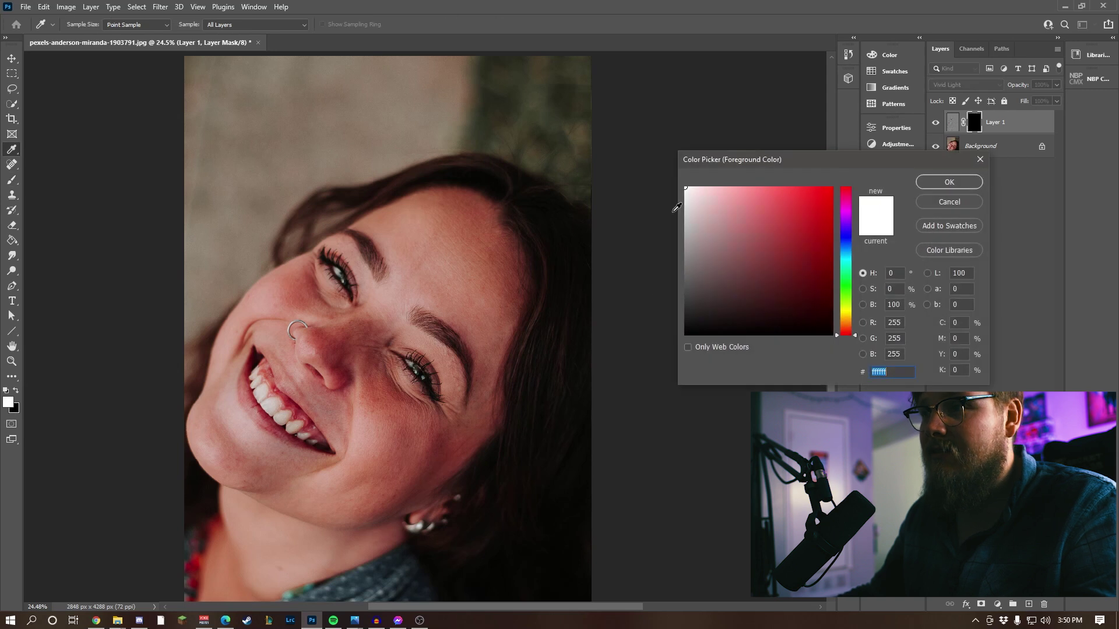
pyautogui.click(967, 185)
pyautogui.press('b')
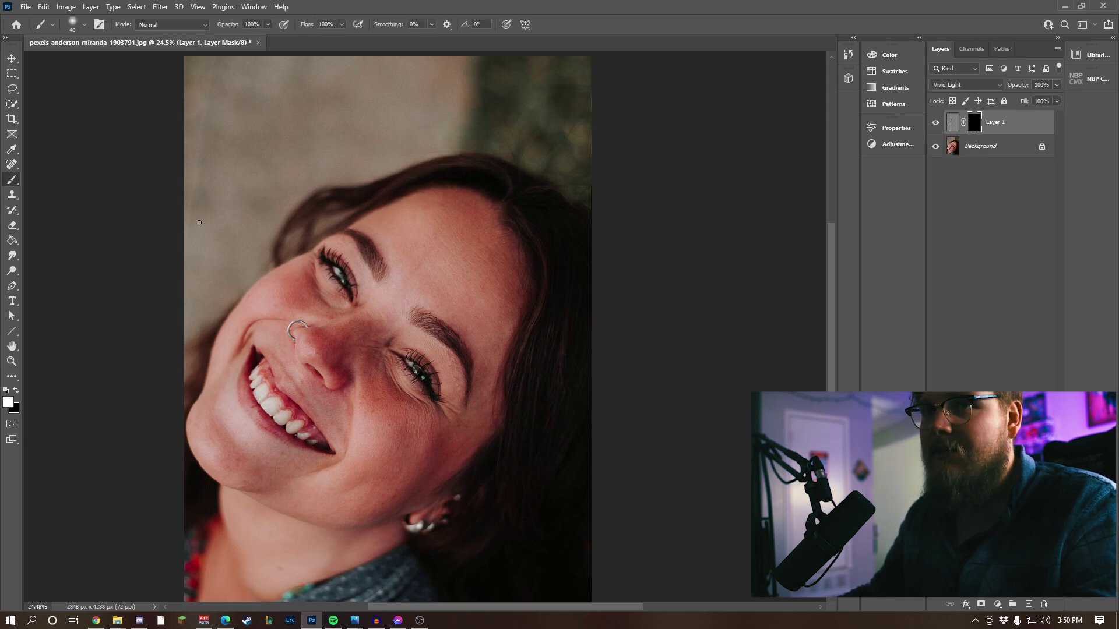
# Step: Choose a 130 px soft round brush and enlarge it to 400 px
pyautogui.click(84, 25)
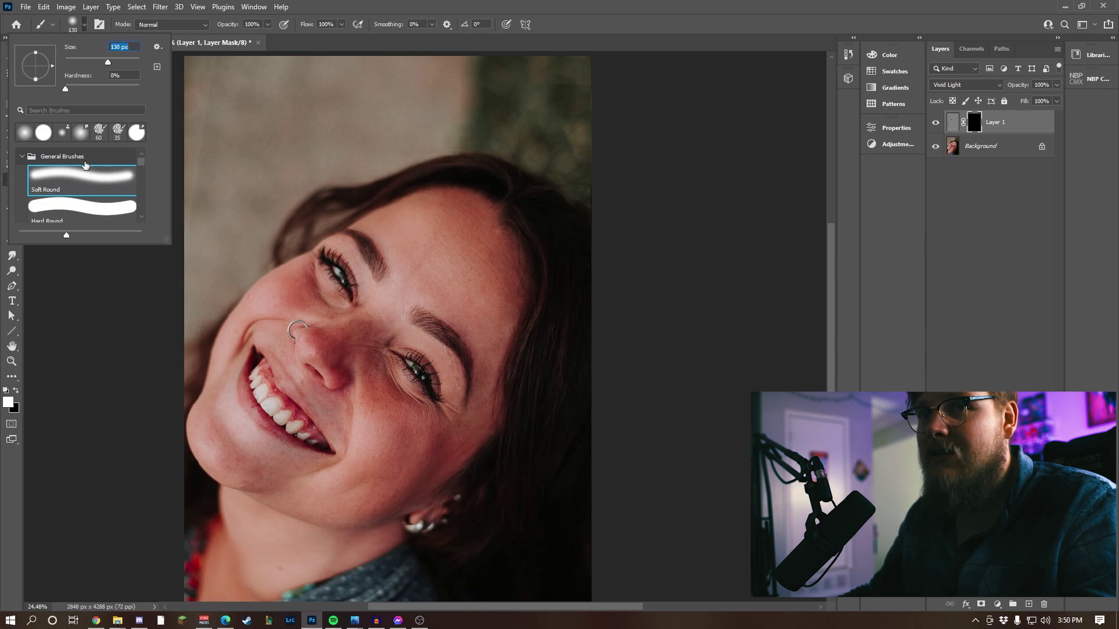
pyautogui.press('Return')
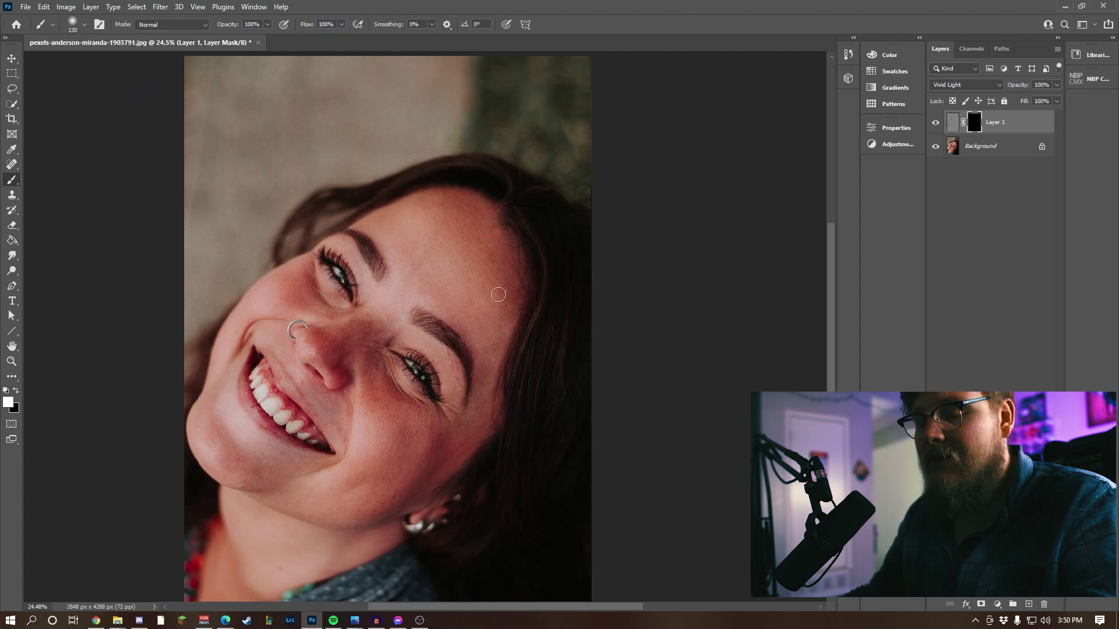
pyautogui.scroll(4, 463, 261)
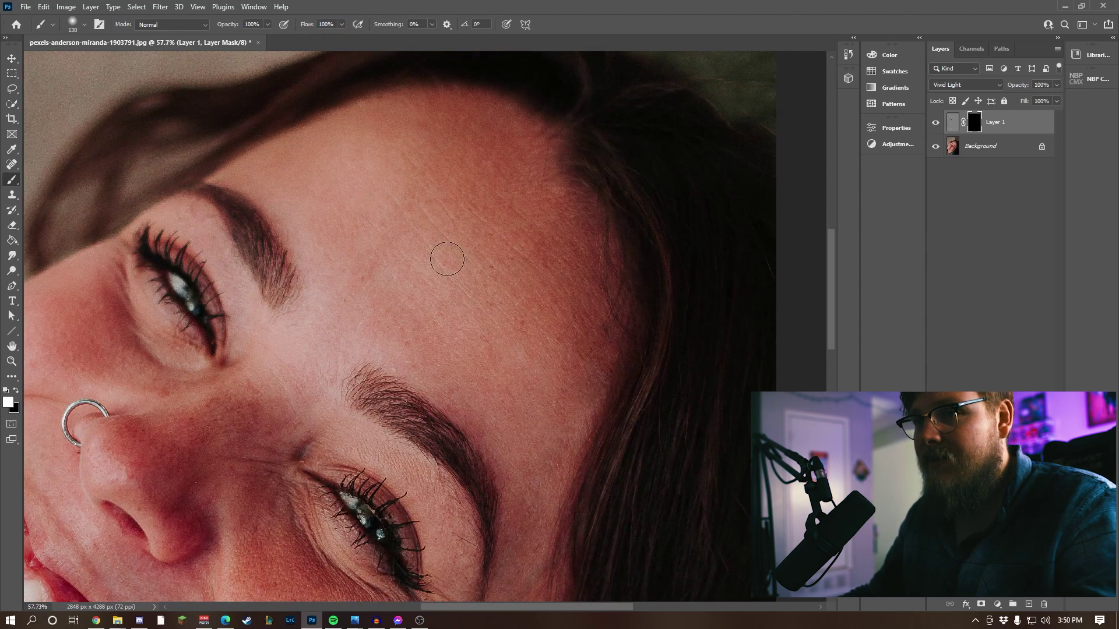
pyautogui.press(']')
pyautogui.press(']')
pyautogui.press(']')
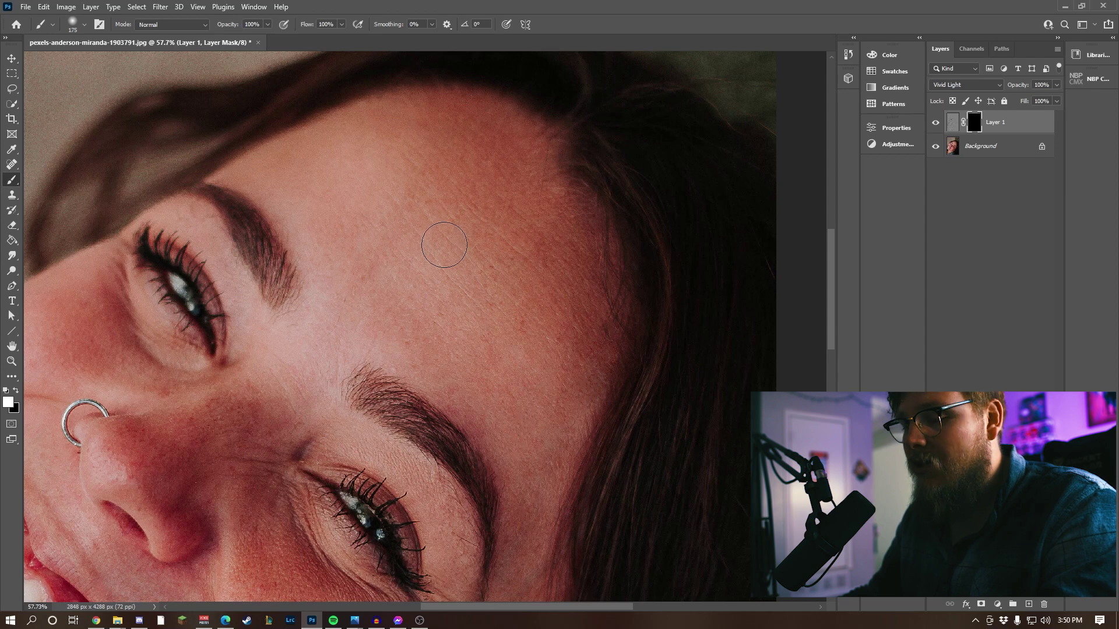
pyautogui.press(']')
pyautogui.press(']')
pyautogui.press(']')
pyautogui.press(']')
pyautogui.press(']')
pyautogui.press(']')
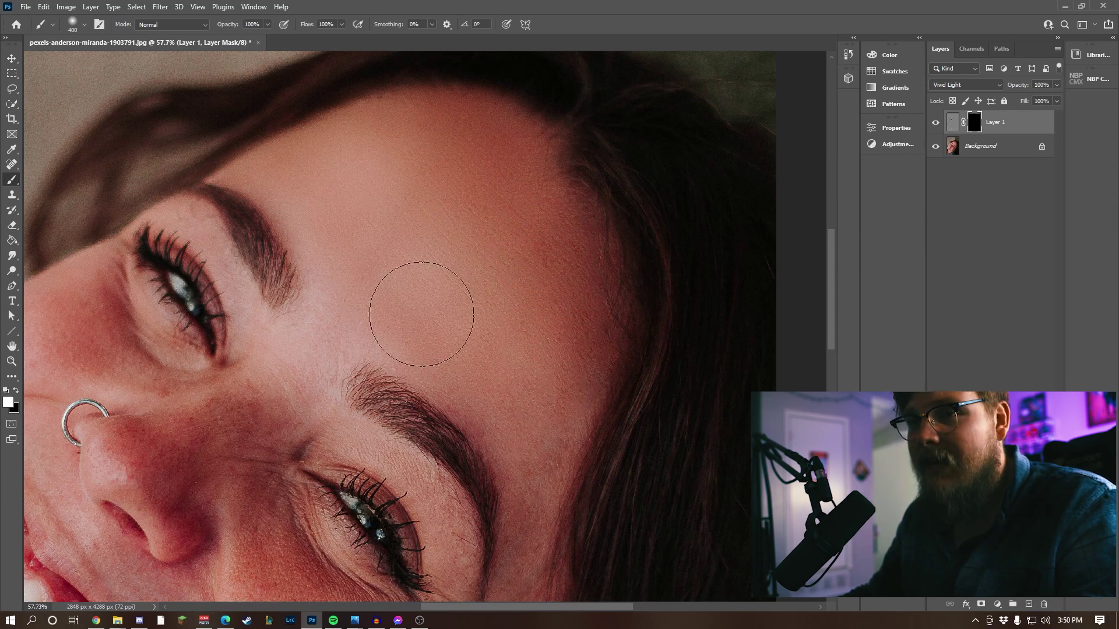
# Step: Paint the smoothing onto the forehead, under-eye cheek, eye socket, brow and nose bridge
pyautogui.moveTo(400, 305)
pyautogui.mouseDown()
pyautogui.moveTo(412, 290)
pyautogui.moveTo(489, 295)
pyautogui.mouseUp()
pyautogui.press('[')
pyautogui.press('[')
pyautogui.press('[')
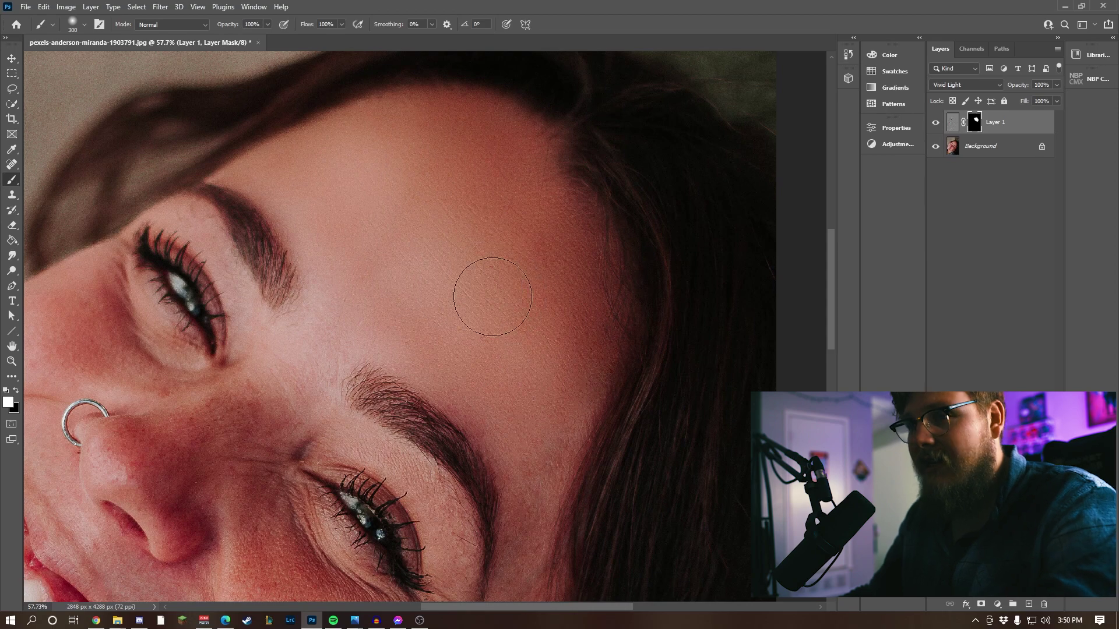
pyautogui.scroll(-5, 494, 373)
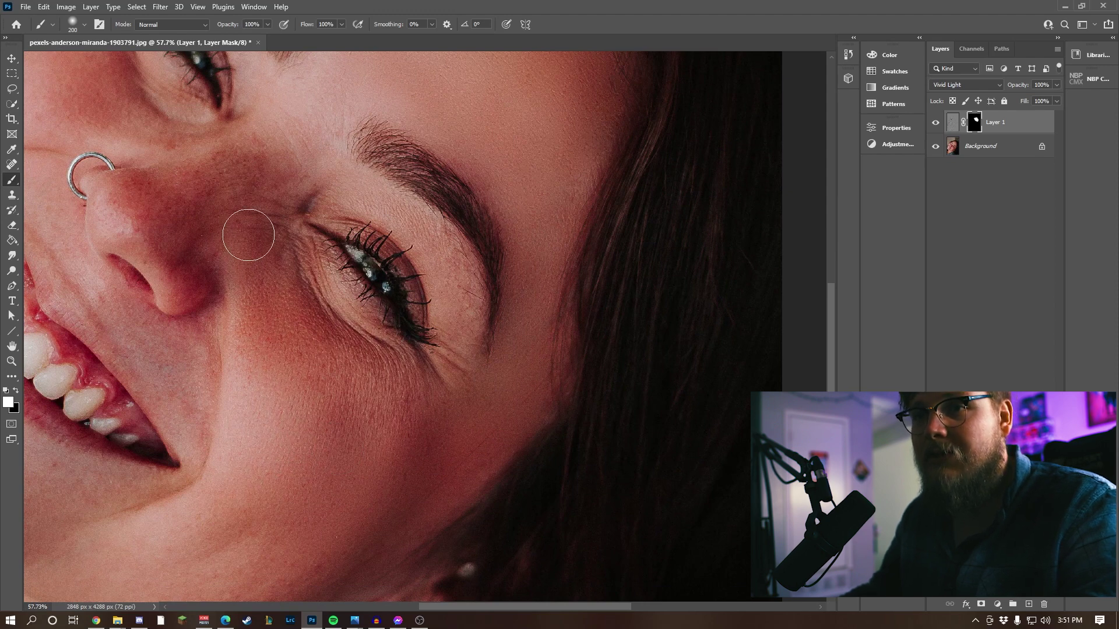
pyautogui.moveTo(321, 315)
pyautogui.mouseDown()
pyautogui.moveTo(407, 378)
pyautogui.moveTo(333, 348)
pyautogui.moveTo(281, 296)
pyautogui.moveTo(327, 345)
pyautogui.moveTo(423, 391)
pyautogui.moveTo(458, 366)
pyautogui.mouseUp()
pyautogui.press('[')
pyautogui.press('[')
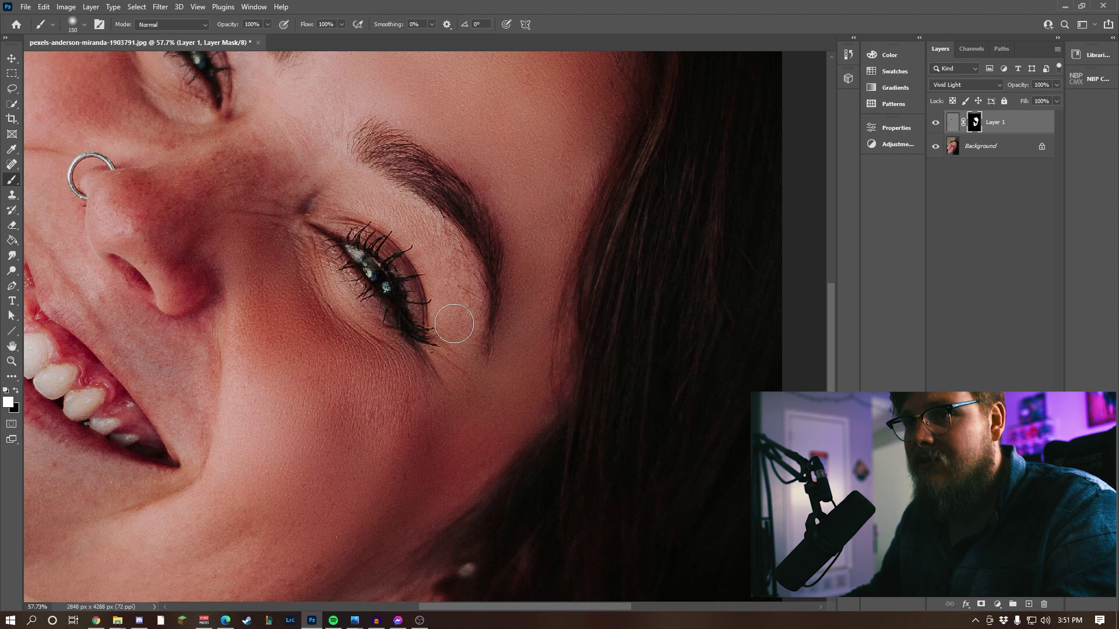
pyautogui.moveTo(454, 299)
pyautogui.mouseDown()
pyautogui.moveTo(408, 218)
pyautogui.moveTo(330, 192)
pyautogui.moveTo(336, 175)
pyautogui.moveTo(270, 191)
pyautogui.mouseUp()
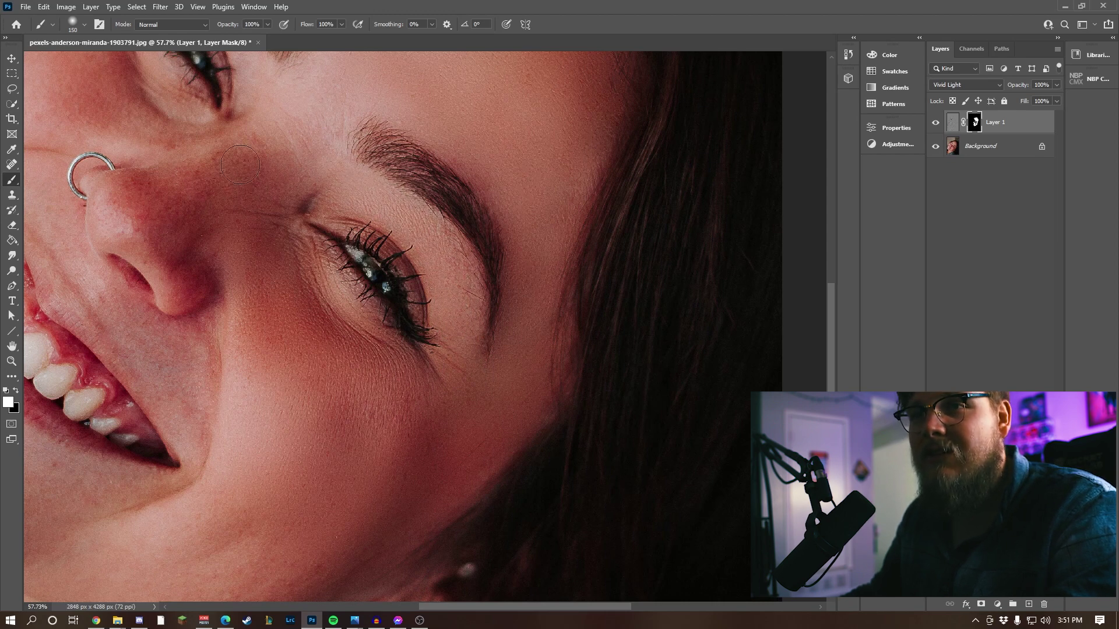
pyautogui.moveTo(246, 292)
pyautogui.mouseDown()
pyautogui.moveTo(178, 210)
pyautogui.moveTo(163, 243)
pyautogui.moveTo(169, 218)
pyautogui.moveTo(218, 175)
pyautogui.mouseUp()
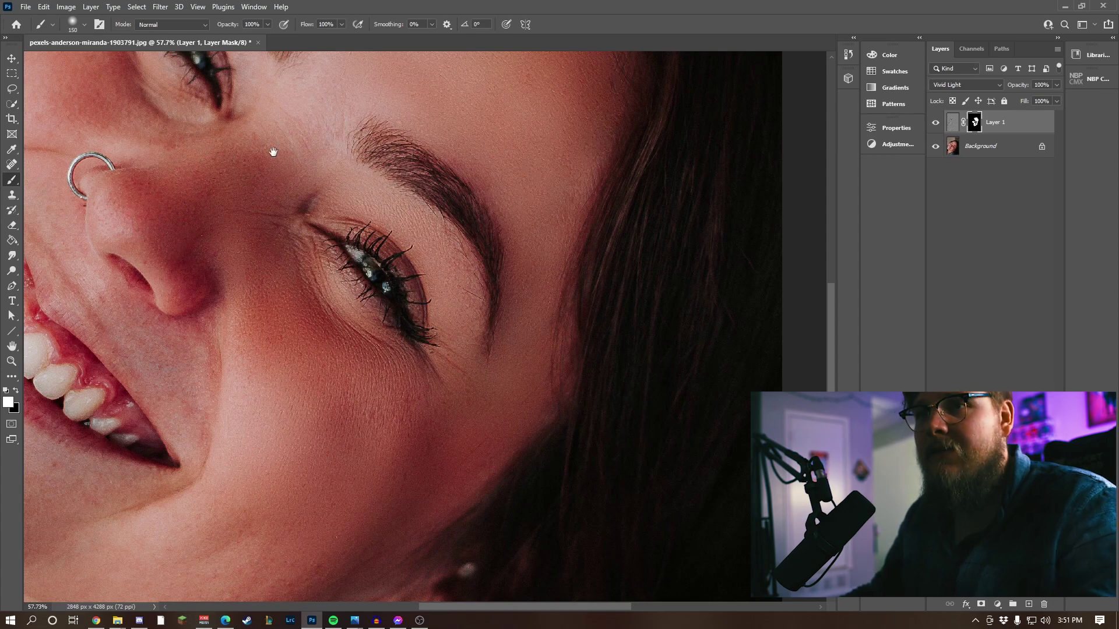
# Step: Paint smoothing around the nostril with a 100 px brush
pyautogui.moveTo(270, 149); pyautogui.dragTo(418, 320)
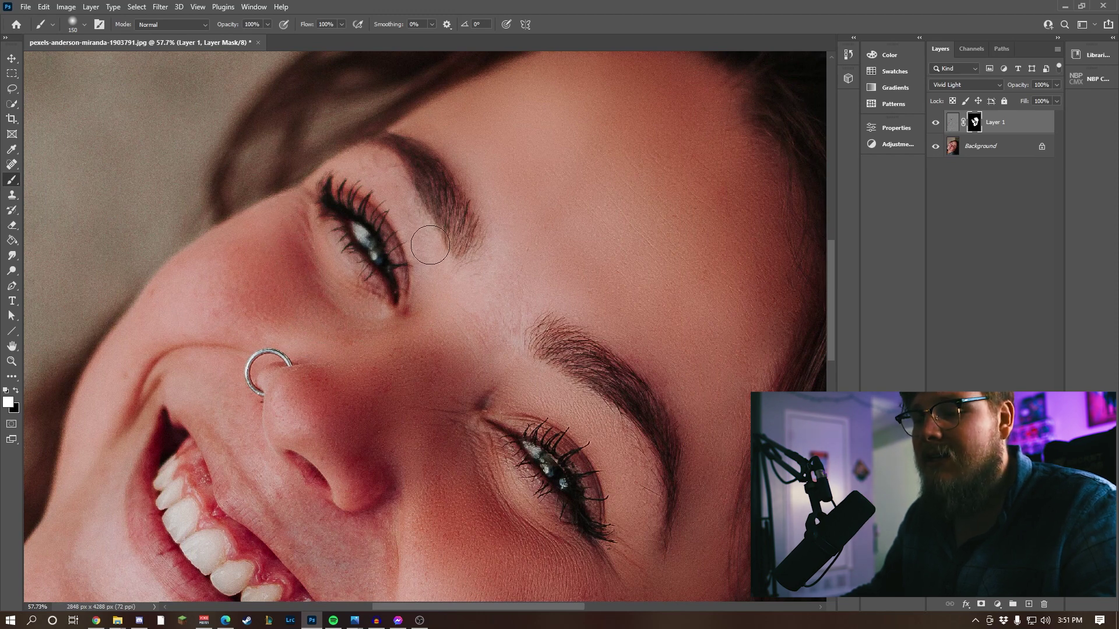
pyautogui.press('[')
pyautogui.press('[')
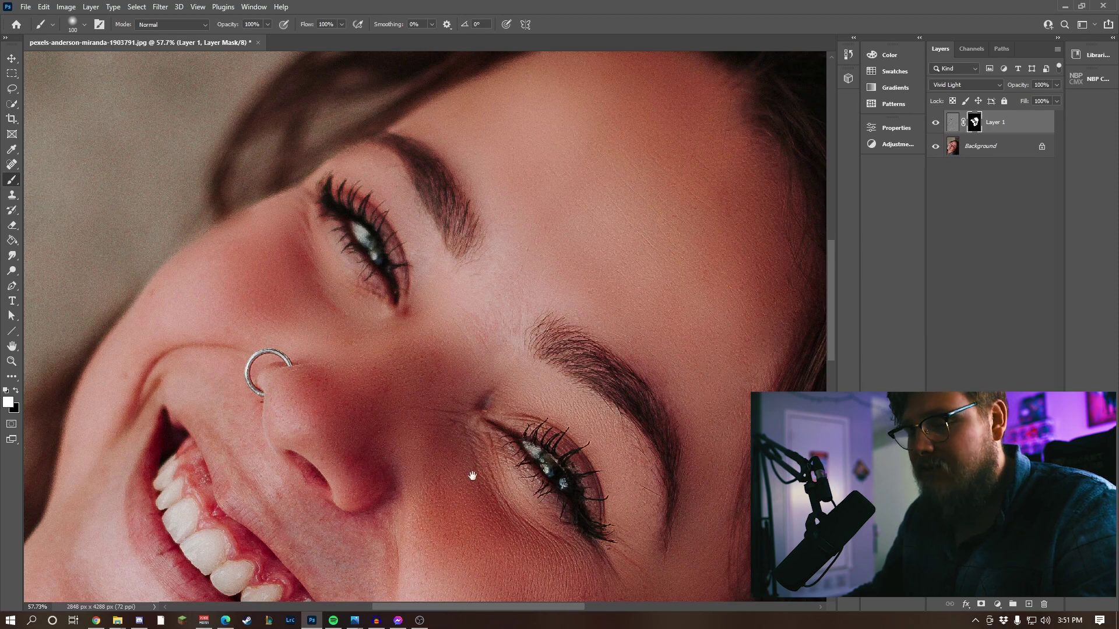
pyautogui.moveTo(469, 469); pyautogui.dragTo(425, 249)
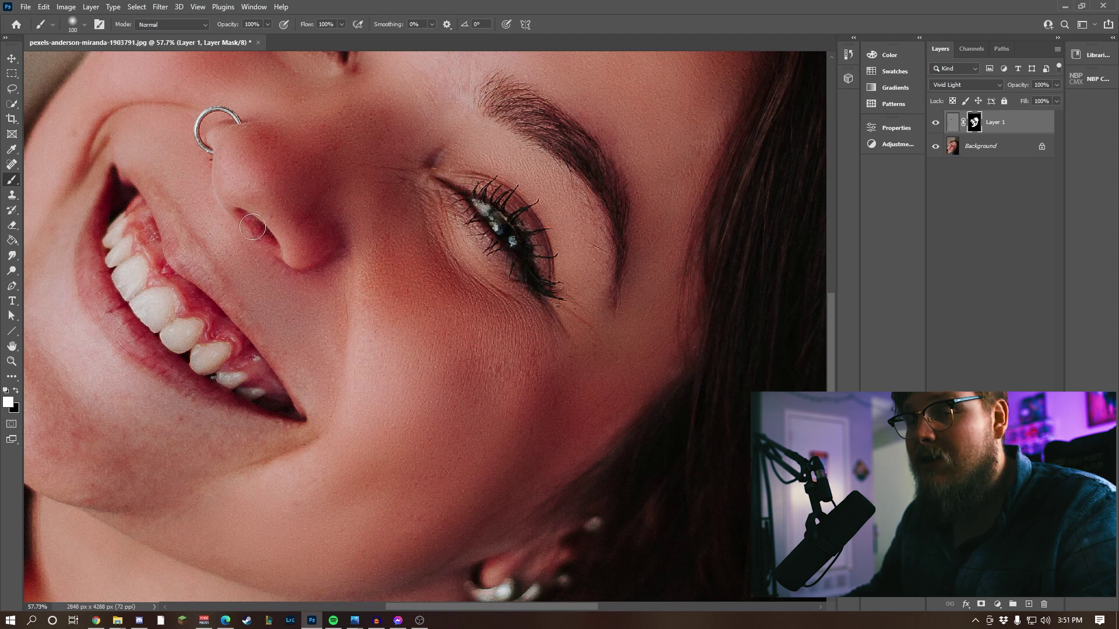
pyautogui.moveTo(252, 228)
pyautogui.mouseDown()
pyautogui.moveTo(216, 227)
pyautogui.moveTo(253, 235)
pyautogui.moveTo(239, 208)
pyautogui.moveTo(283, 247)
pyautogui.moveTo(238, 204)
pyautogui.mouseUp()
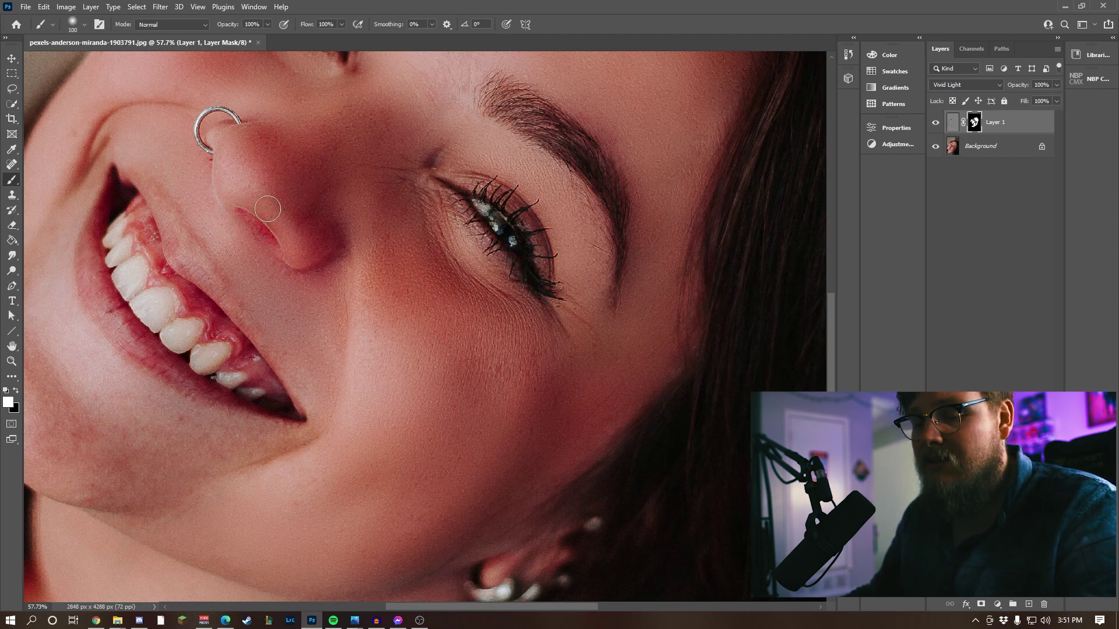
# Step: Paint black over the nostril on the mask to restore its detail
pyautogui.press('x')
pyautogui.moveTo(259, 200)
pyautogui.mouseDown()
pyautogui.moveTo(245, 209)
pyautogui.moveTo(278, 231)
pyautogui.mouseUp()
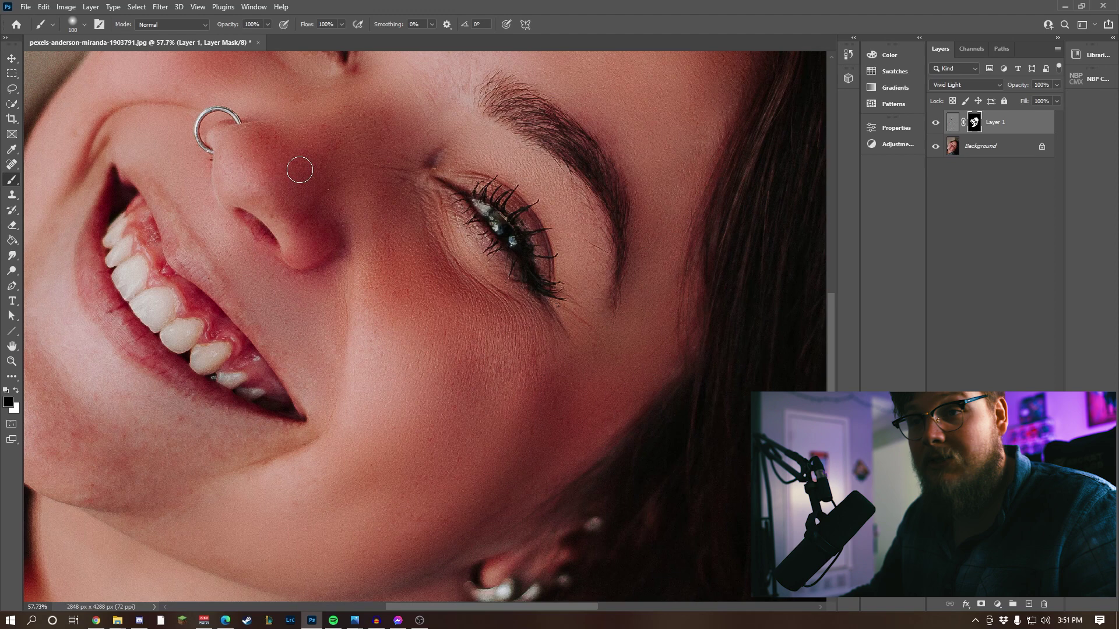
pyautogui.moveTo(220, 240); pyautogui.dragTo(404, 247)
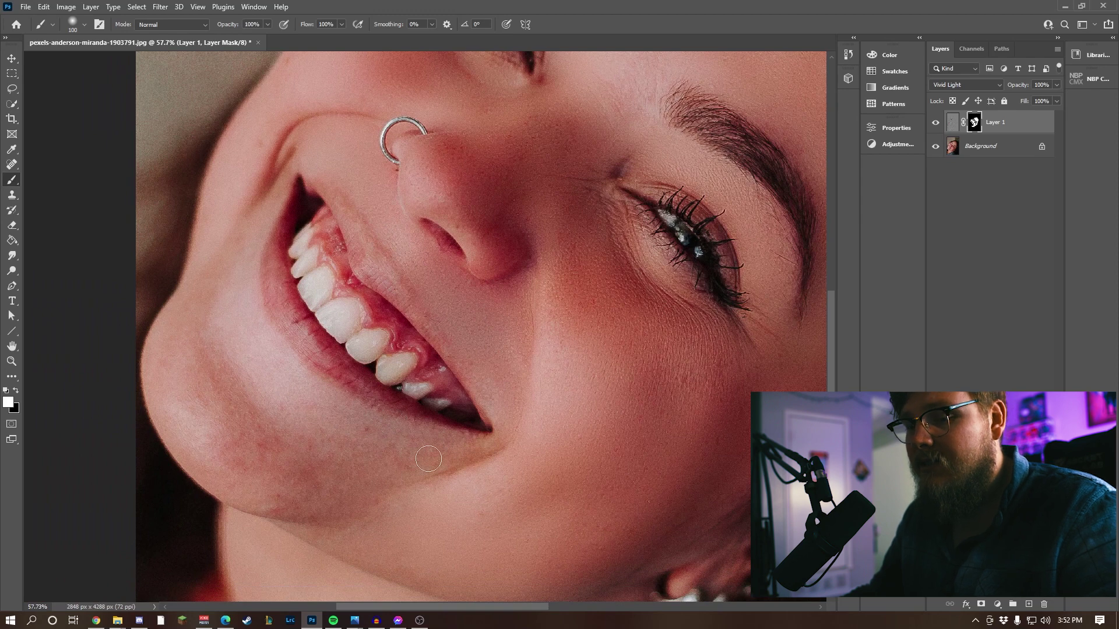
pyautogui.press(']')
pyautogui.press(']')
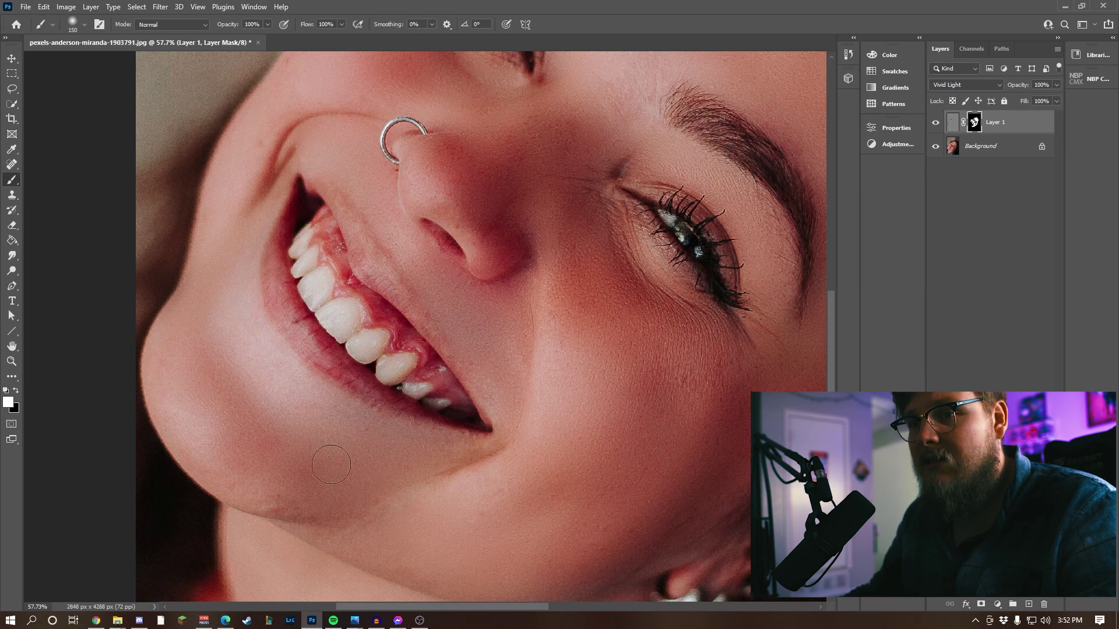
# Step: Undo the accidental shift of Layer 1 and resume brushing at 90 px
pyautogui.press('v')
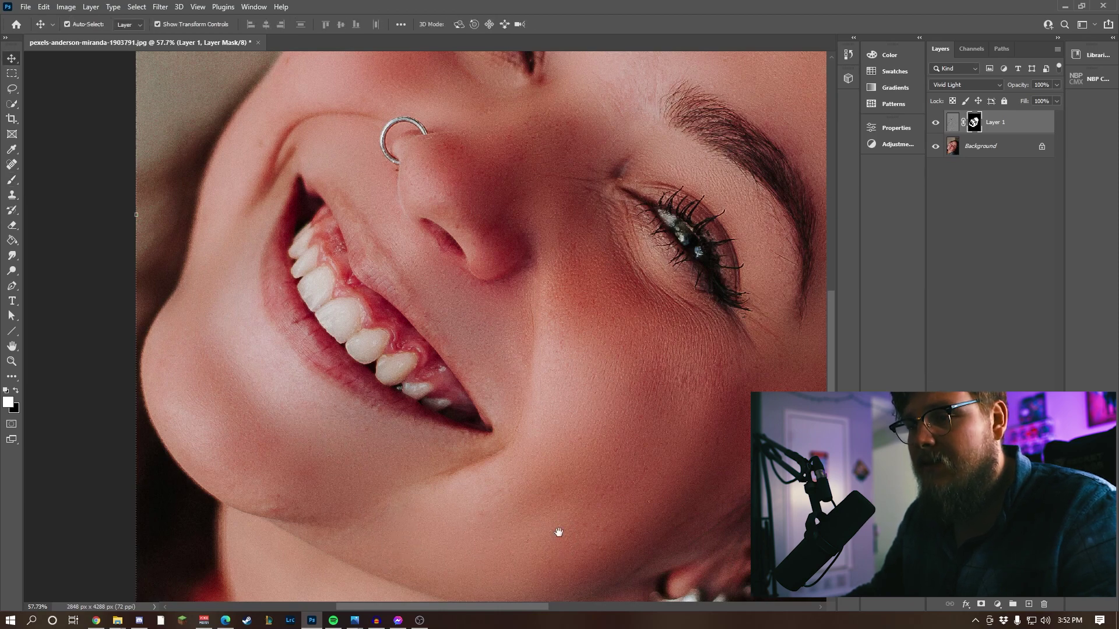
pyautogui.moveTo(558, 531)
pyautogui.mouseDown()
pyautogui.moveTo(565, 447)
pyautogui.moveTo(515, 454)
pyautogui.mouseUp()
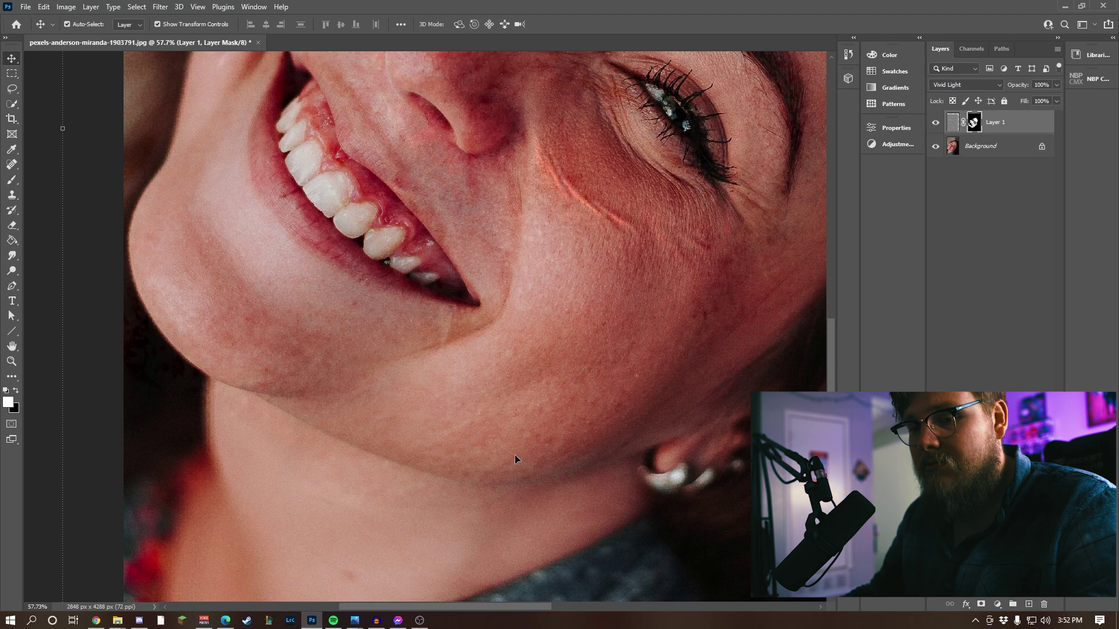
pyautogui.hotkey('ctrl', 'z')
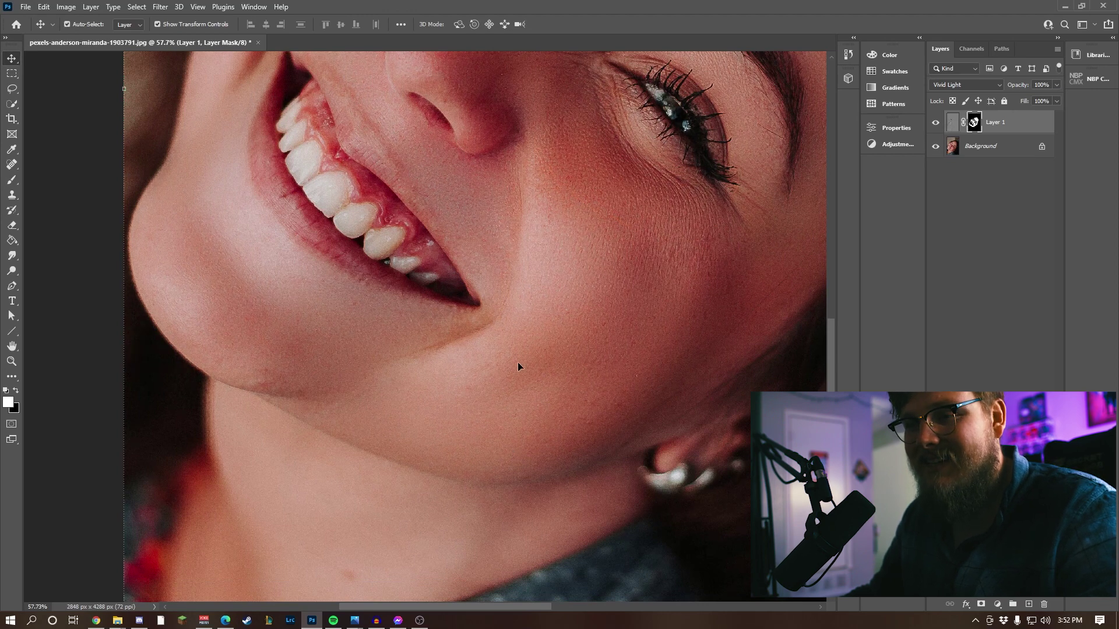
pyautogui.press('b')
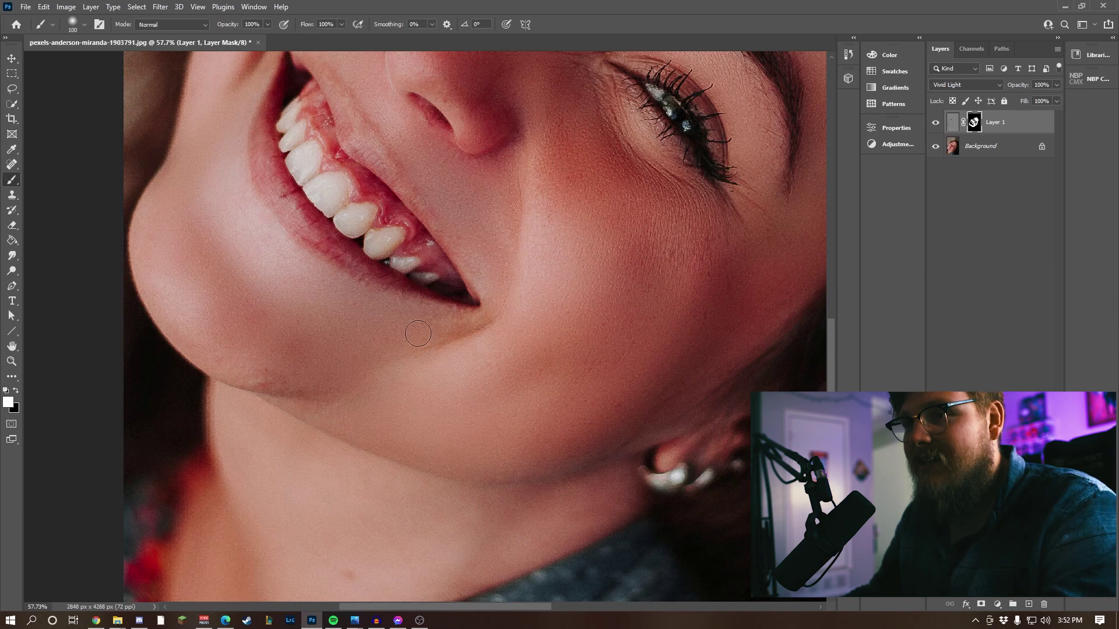
pyautogui.press('[')
pyautogui.press('[')
pyautogui.press('[')
pyautogui.moveTo(431, 302)
pyautogui.mouseDown()
pyautogui.moveTo(532, 444)
pyautogui.moveTo(554, 506)
pyautogui.moveTo(550, 579)
pyautogui.mouseUp()
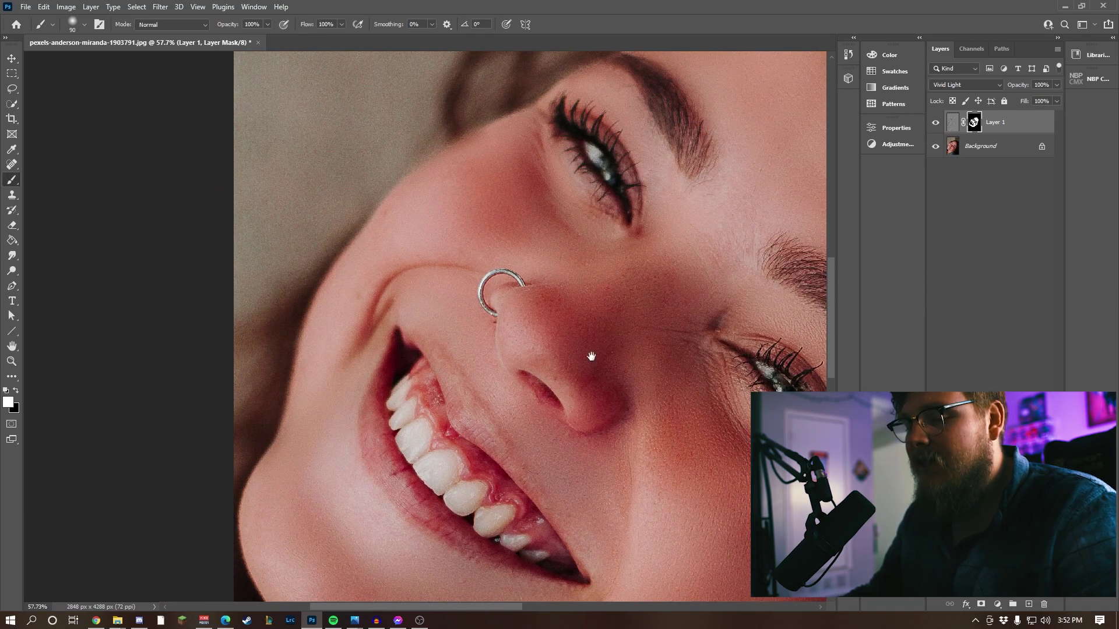
pyautogui.moveTo(592, 358)
pyautogui.mouseDown()
pyautogui.moveTo(579, 332)
pyautogui.moveTo(472, 315)
pyautogui.mouseUp()
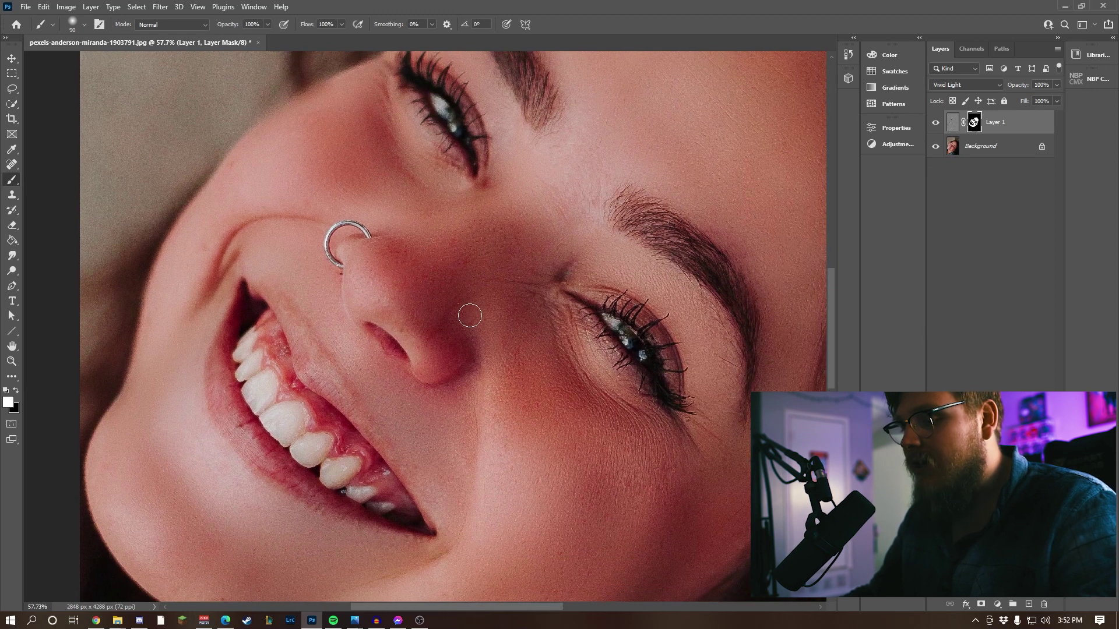
pyautogui.press('\\')
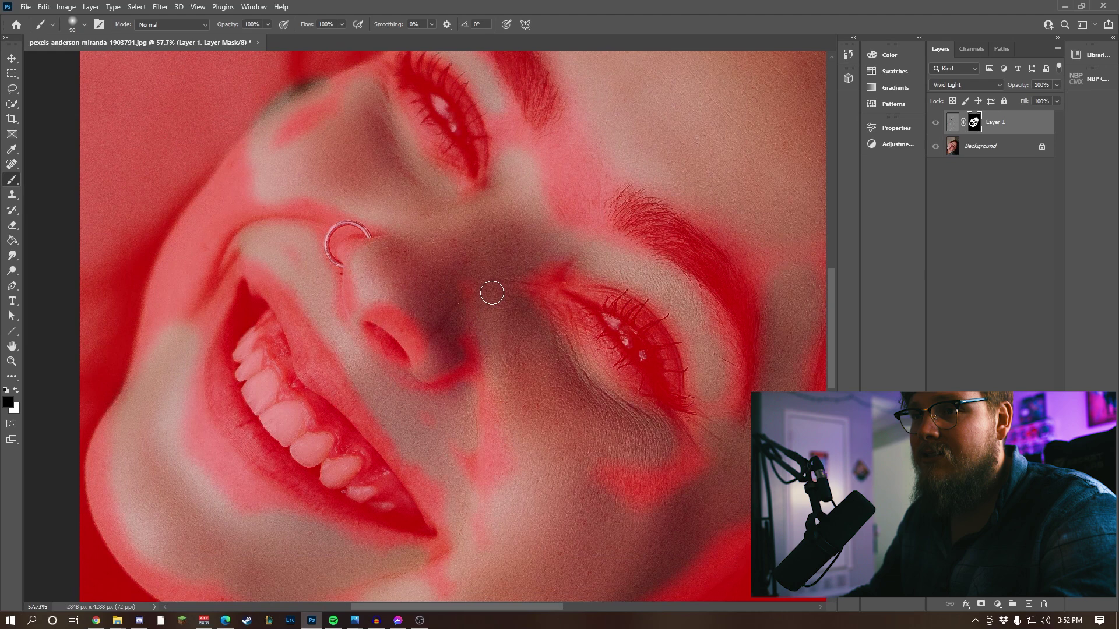
pyautogui.press('x')
pyautogui.scroll(-1, 514, 294)
pyautogui.scroll(-2, 514, 294)
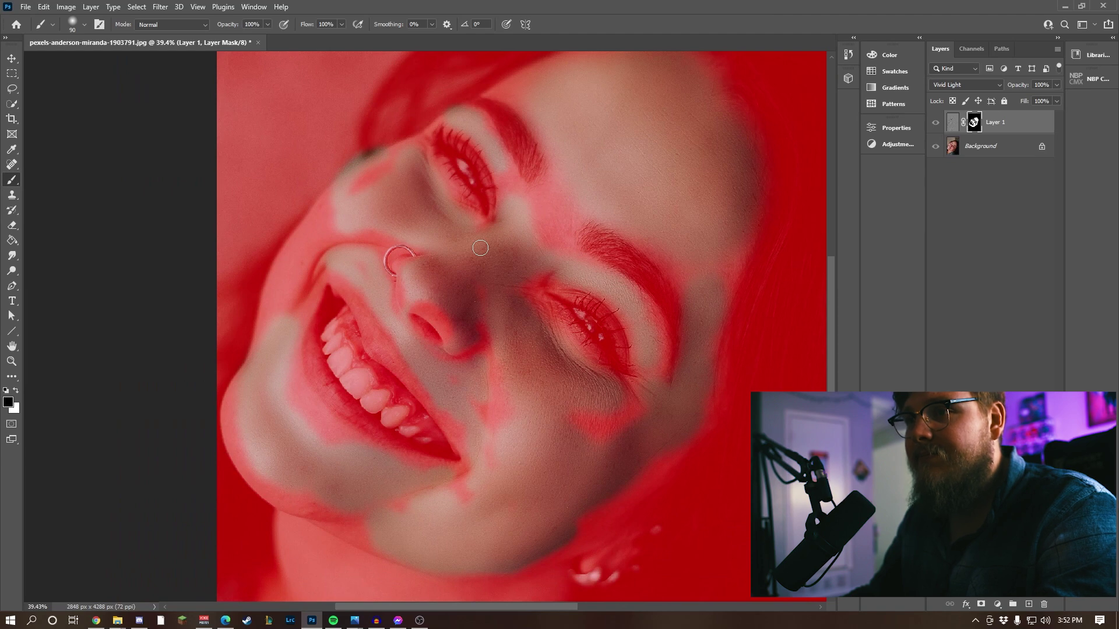
pyautogui.press('\\')
pyautogui.press('x')
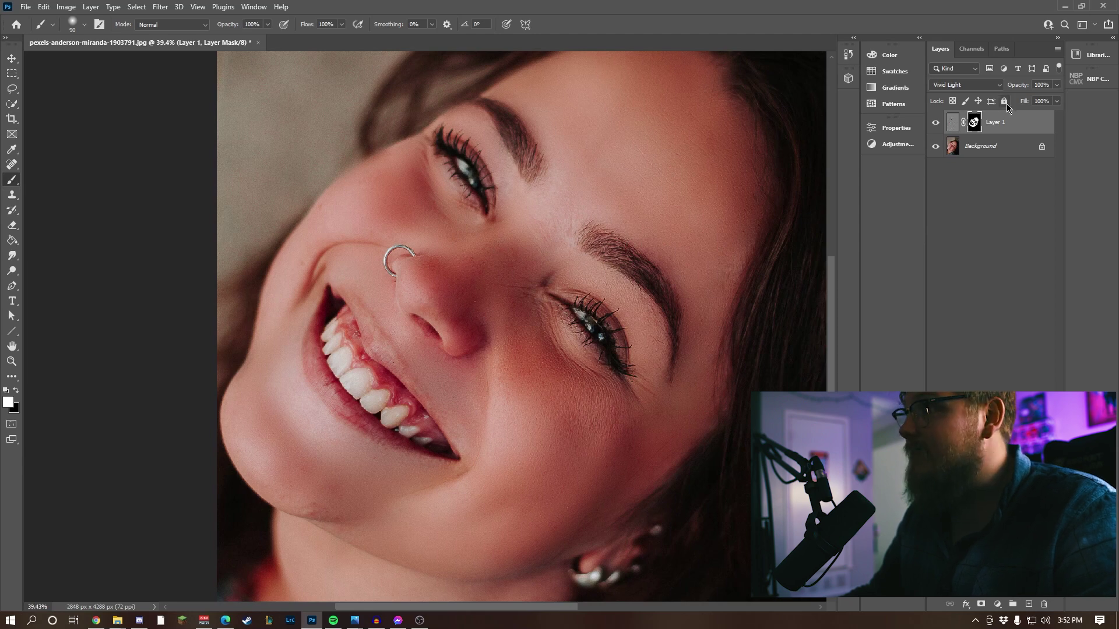
# Step: Target Layer 1's pixels and lower its opacity to 50%
pyautogui.click(1011, 119)
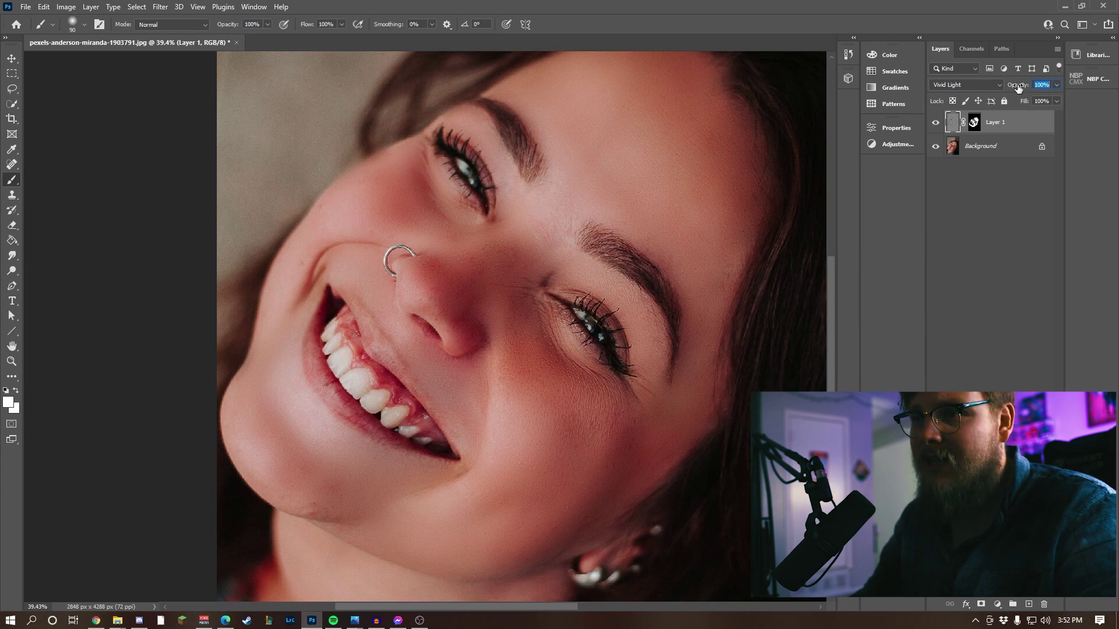
pyautogui.write('50')
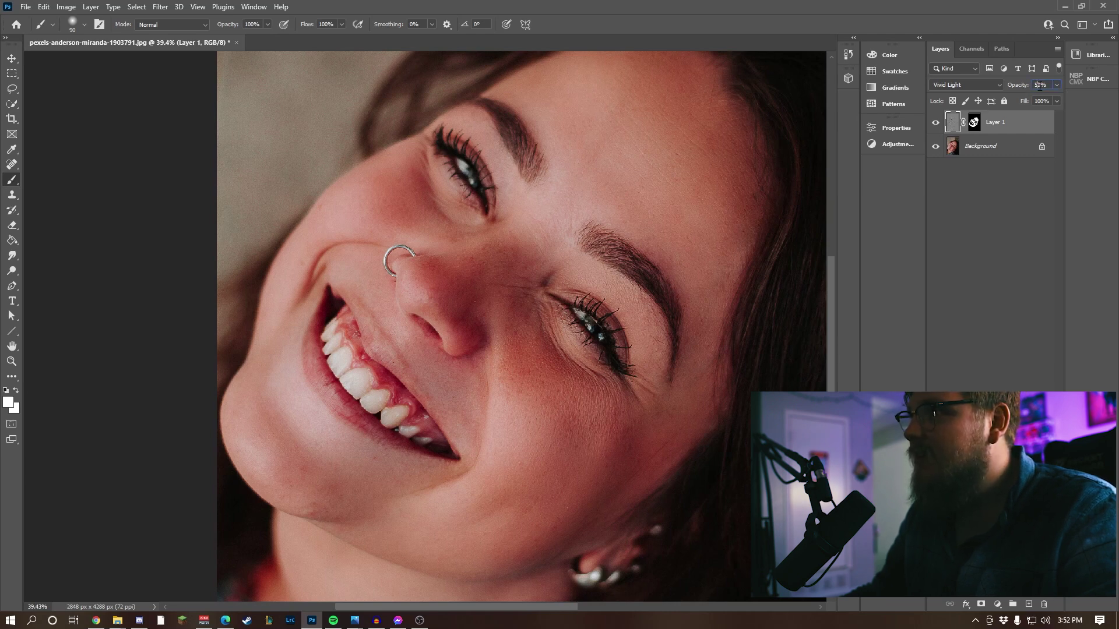
pyautogui.click(947, 240)
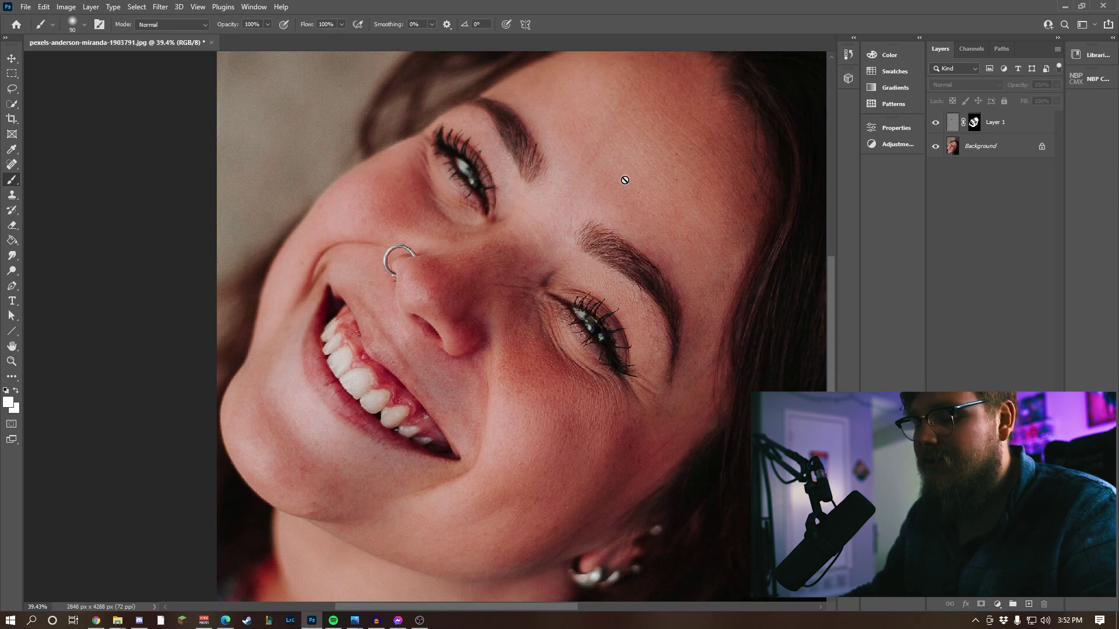
pyautogui.scroll(5, 564, 405)
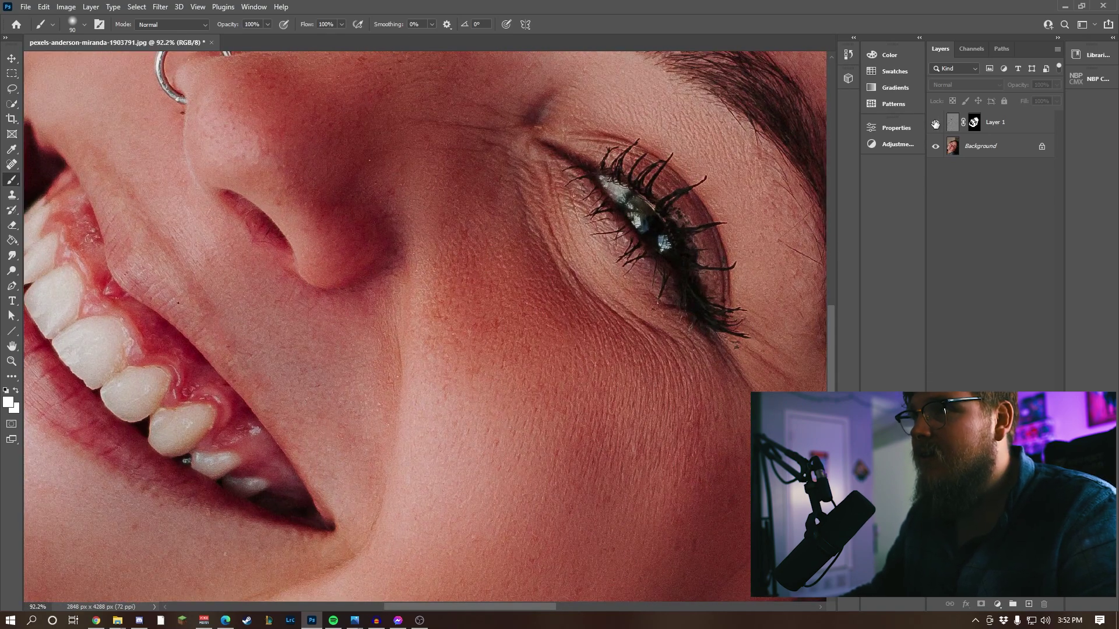
pyautogui.click(936, 124)
pyautogui.click(936, 124)
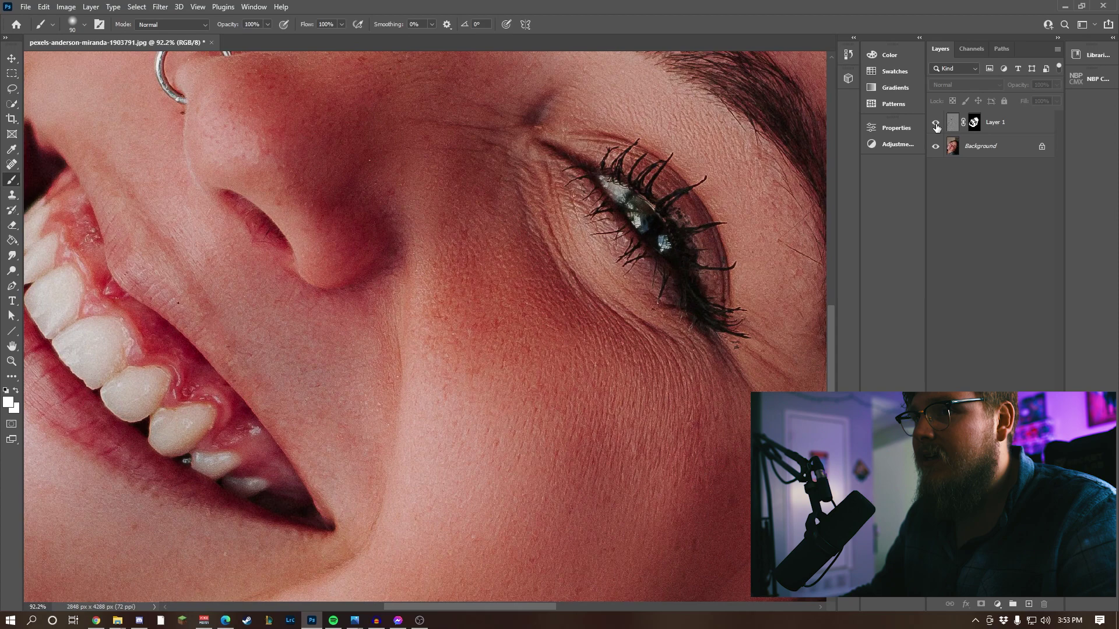
pyautogui.scroll(-5, 497, 192)
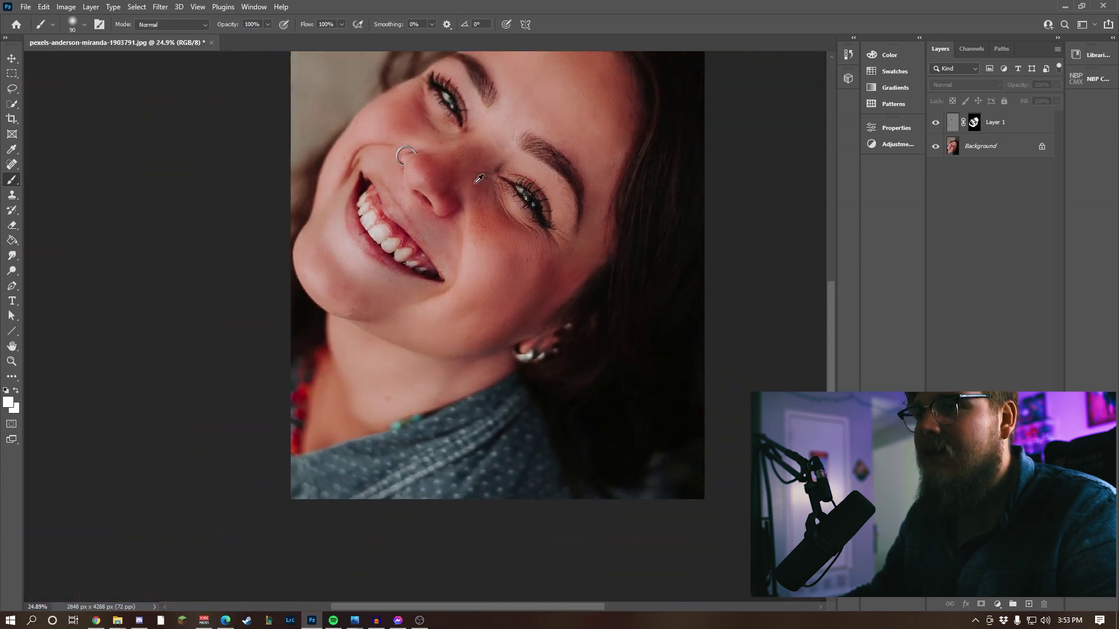
pyautogui.moveTo(526, 153); pyautogui.dragTo(531, 263)
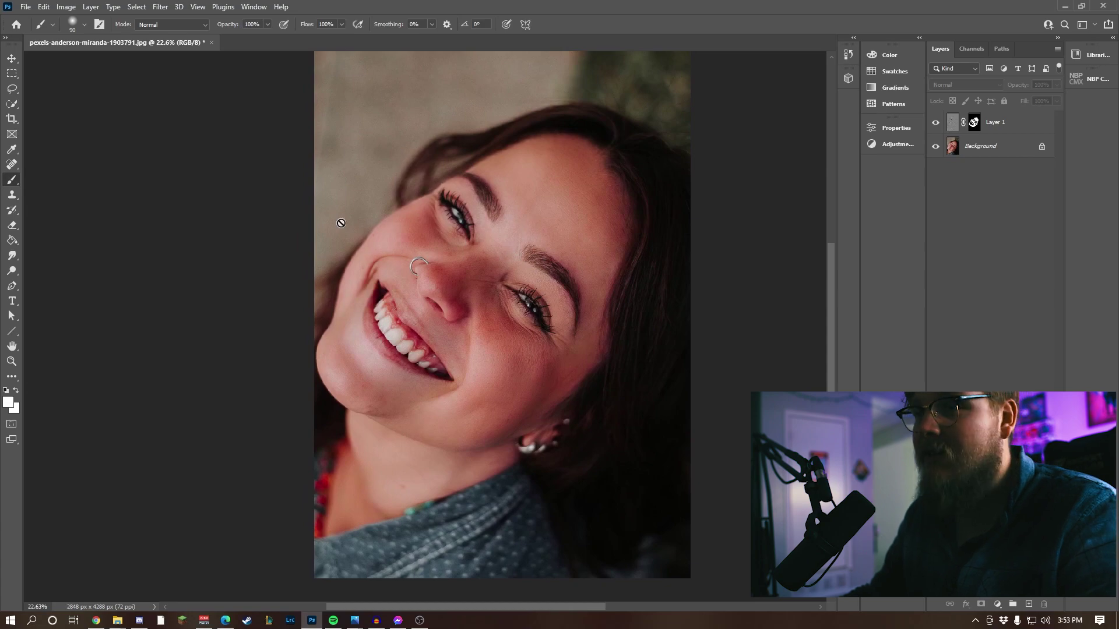